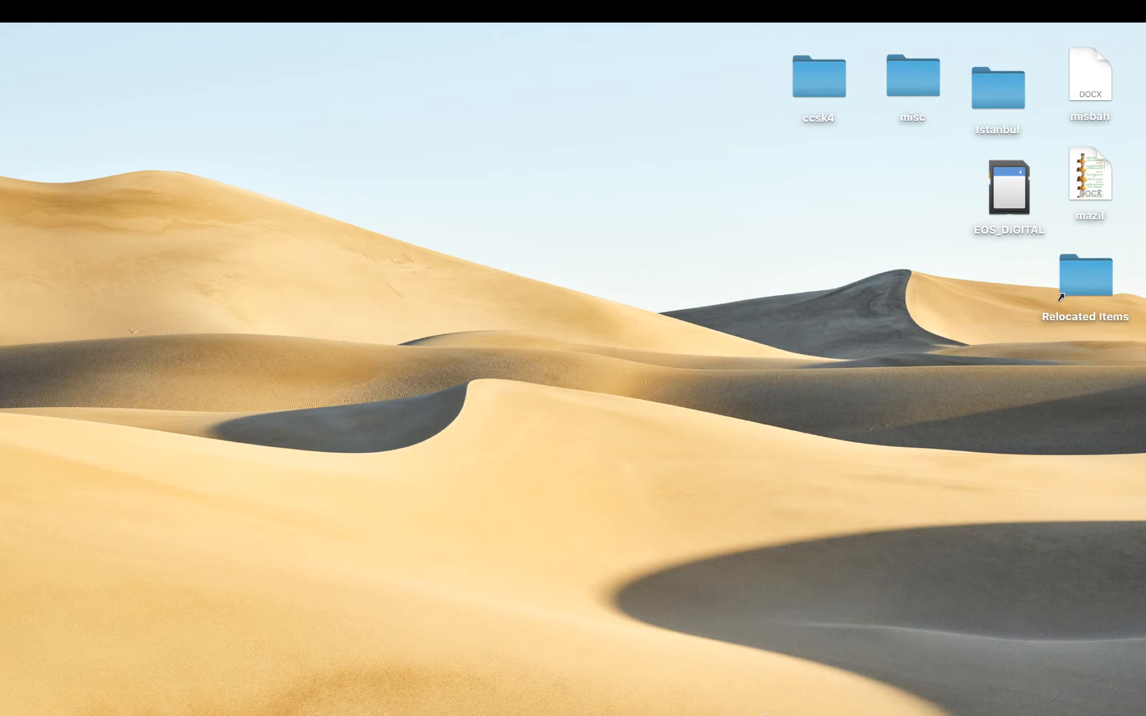
- Launch Microsoft Edge and look through the news feed on its new tab page
mouse_move(766, 713)
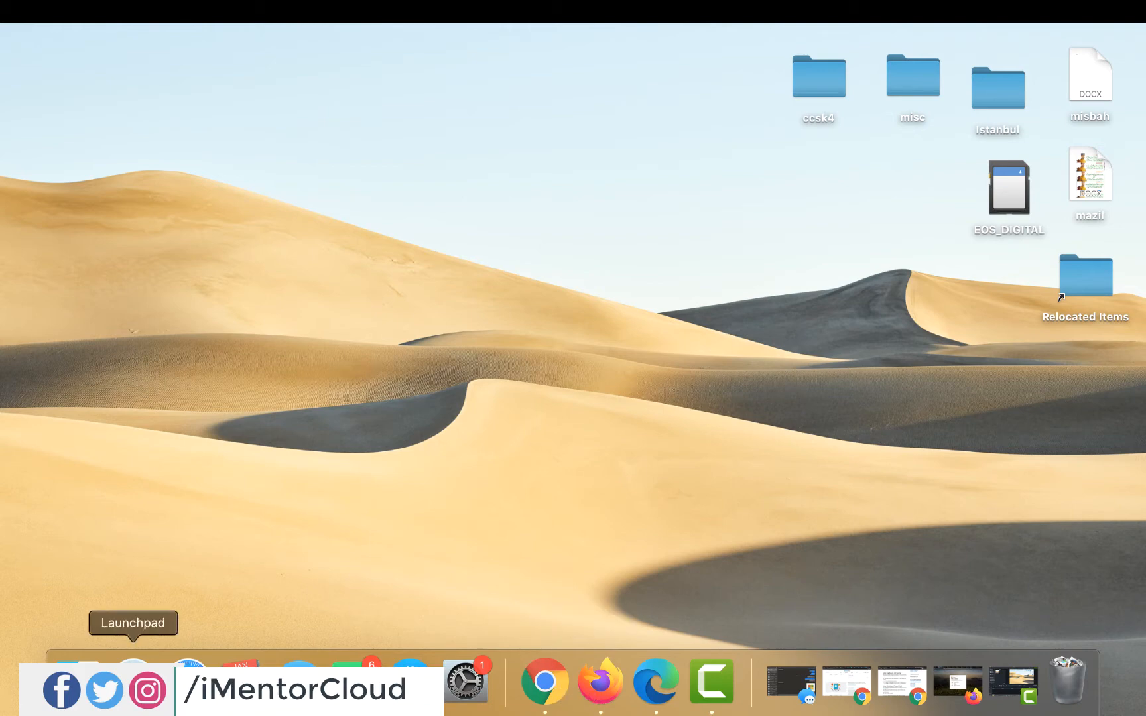
click(664, 677)
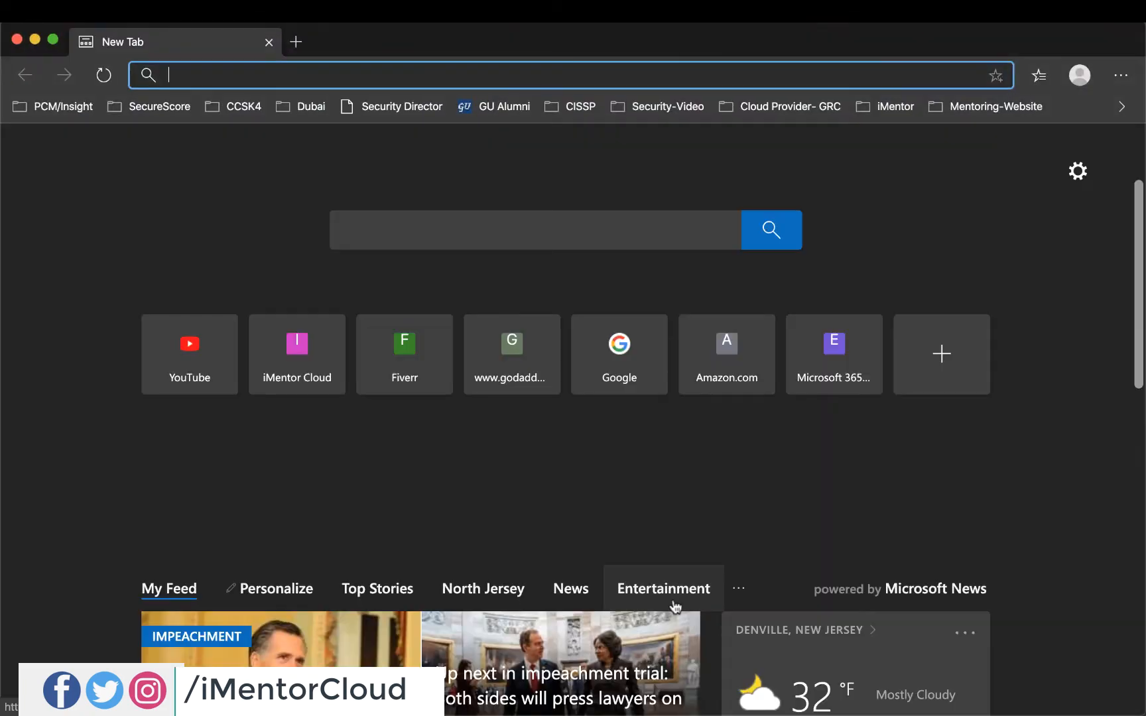
scroll(675, 607, down, 3)
scroll(675, 607, down, 5)
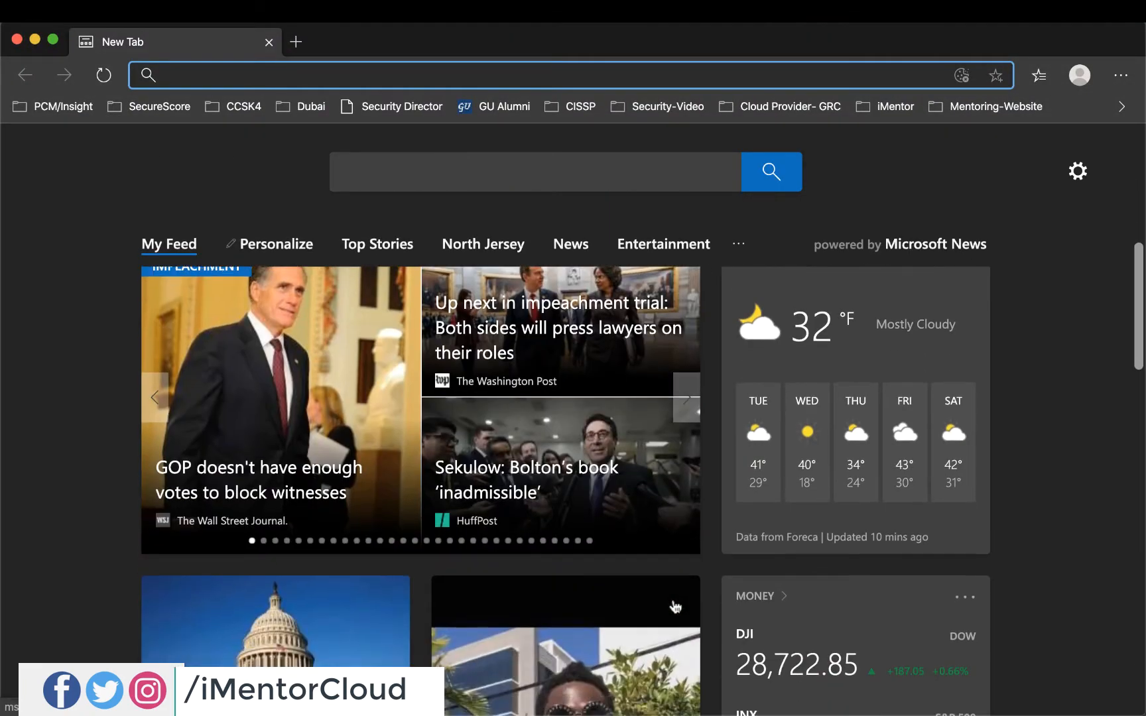
scroll(675, 607, down, 10)
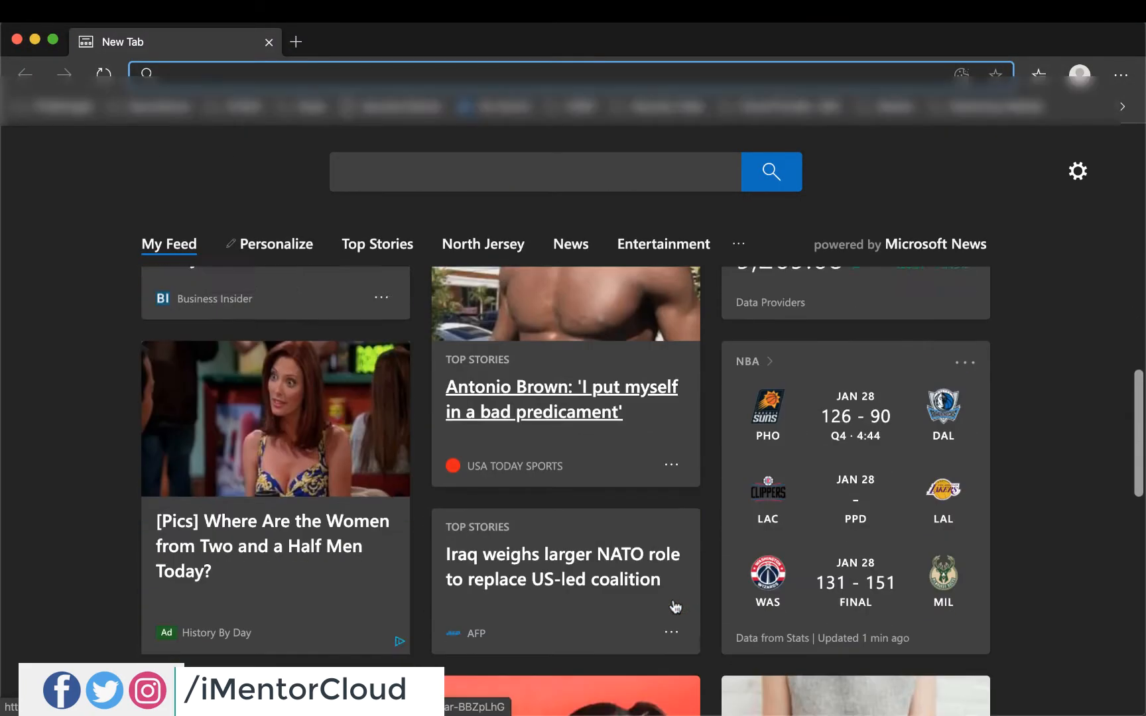
scroll(675, 607, up, 15)
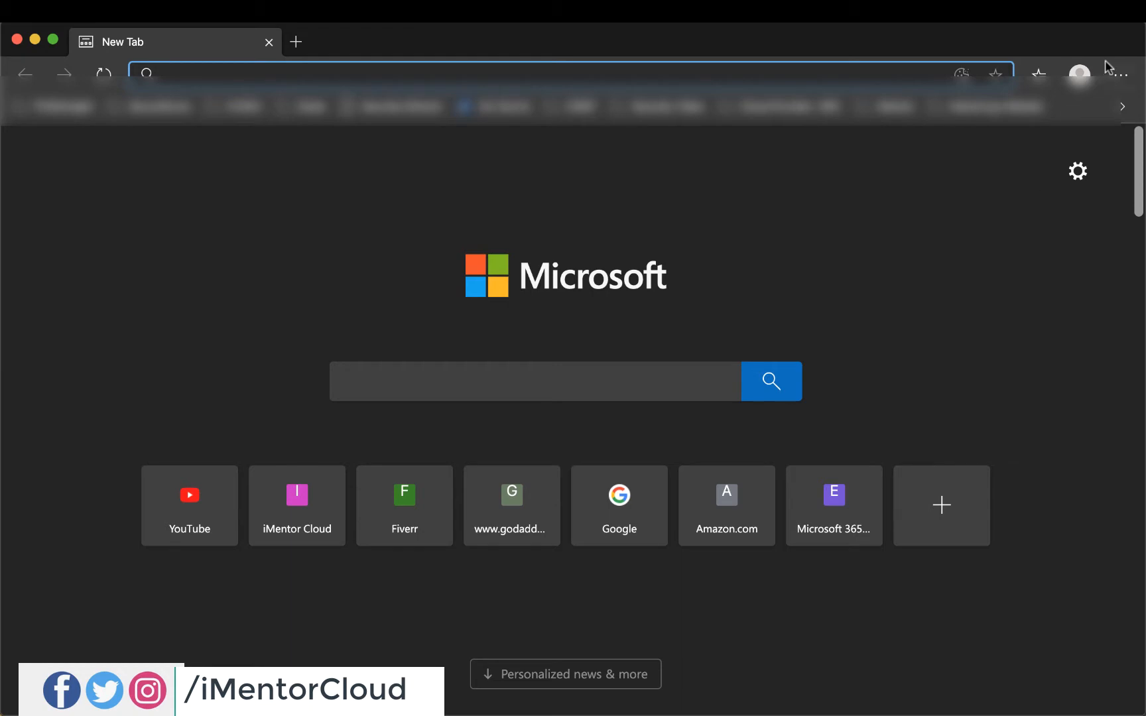
- Open the browser settings and display the Site Permissions page
click(1122, 74)
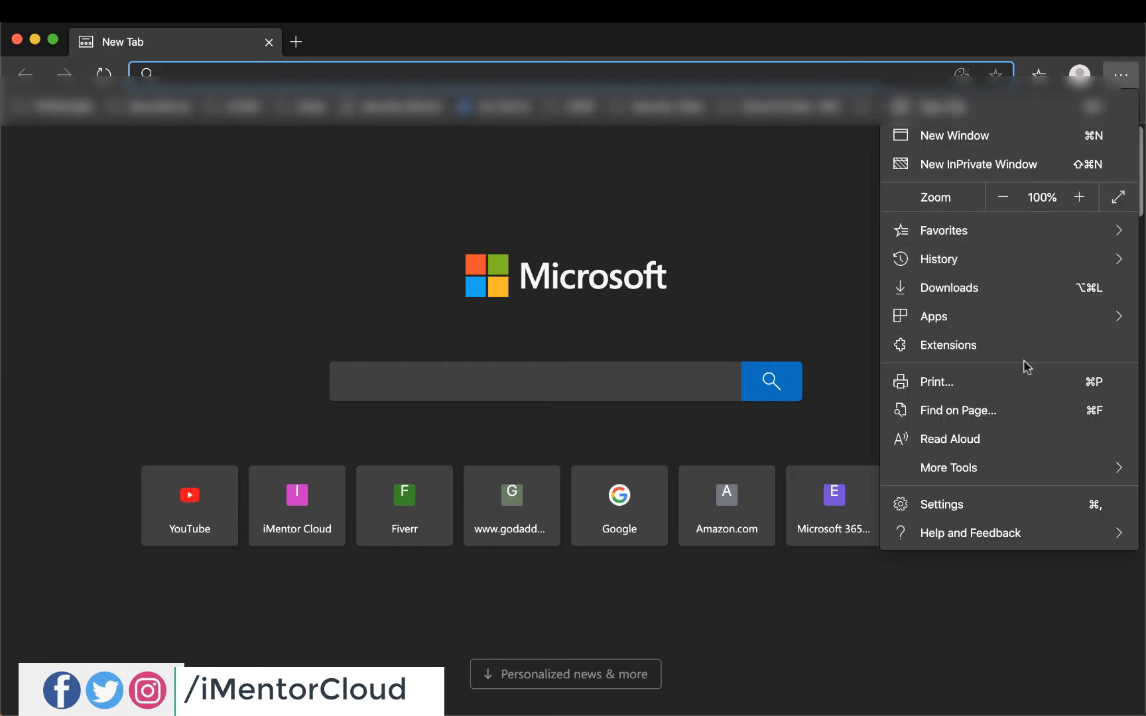
click(958, 510)
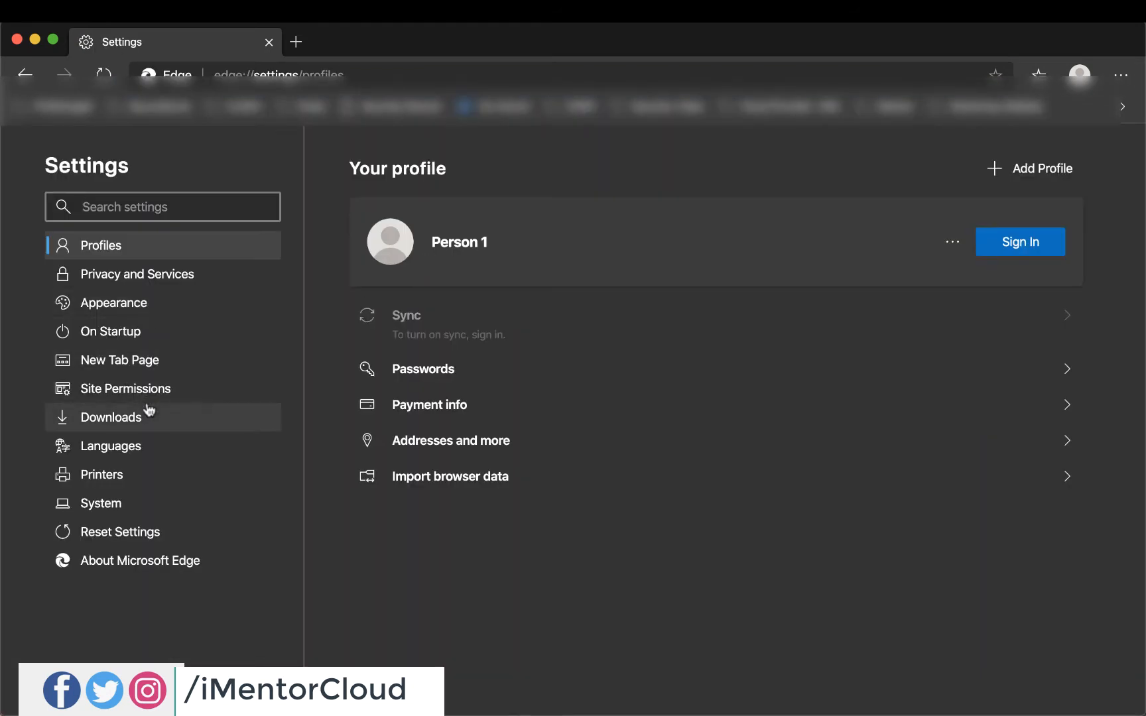
click(203, 401)
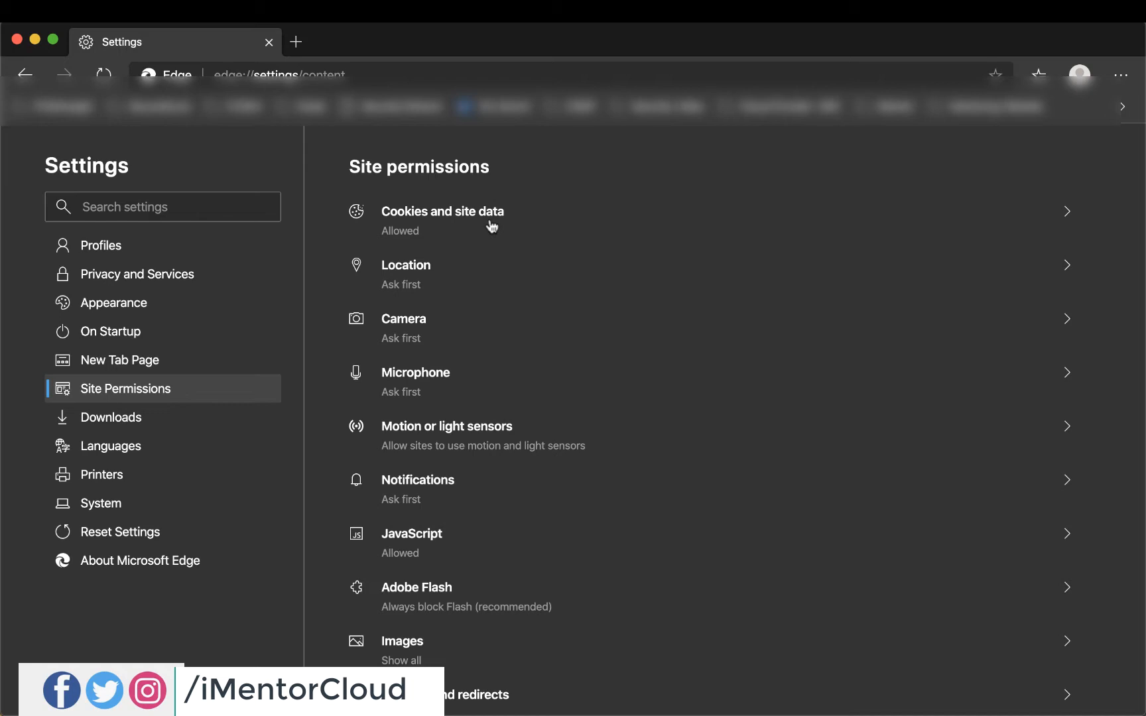
- Review the Location permission's access setting and its block and allow lists, and return to the permissions overview
click(465, 281)
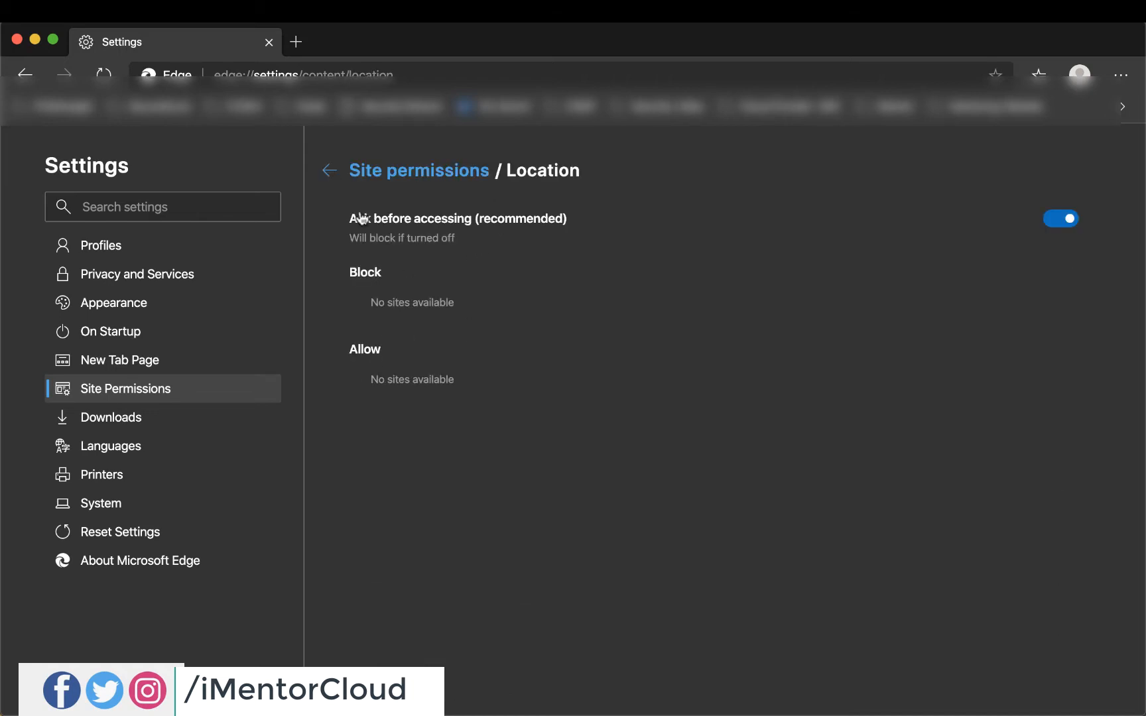
click(329, 171)
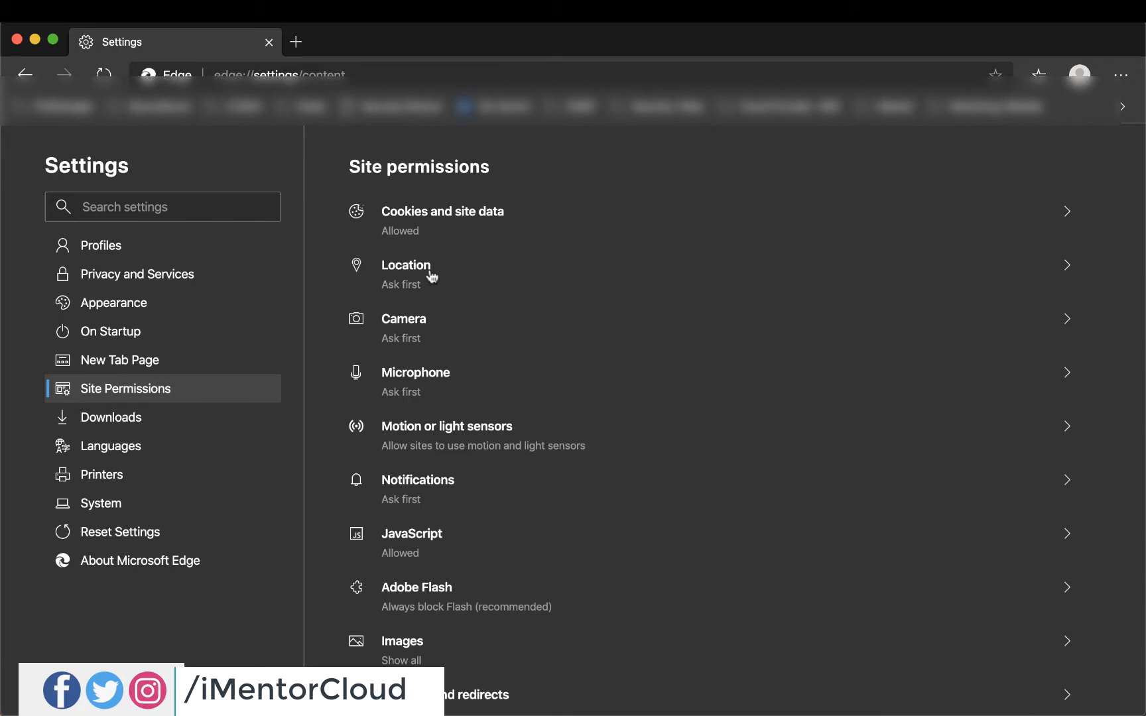
click(297, 42)
click(1055, 262)
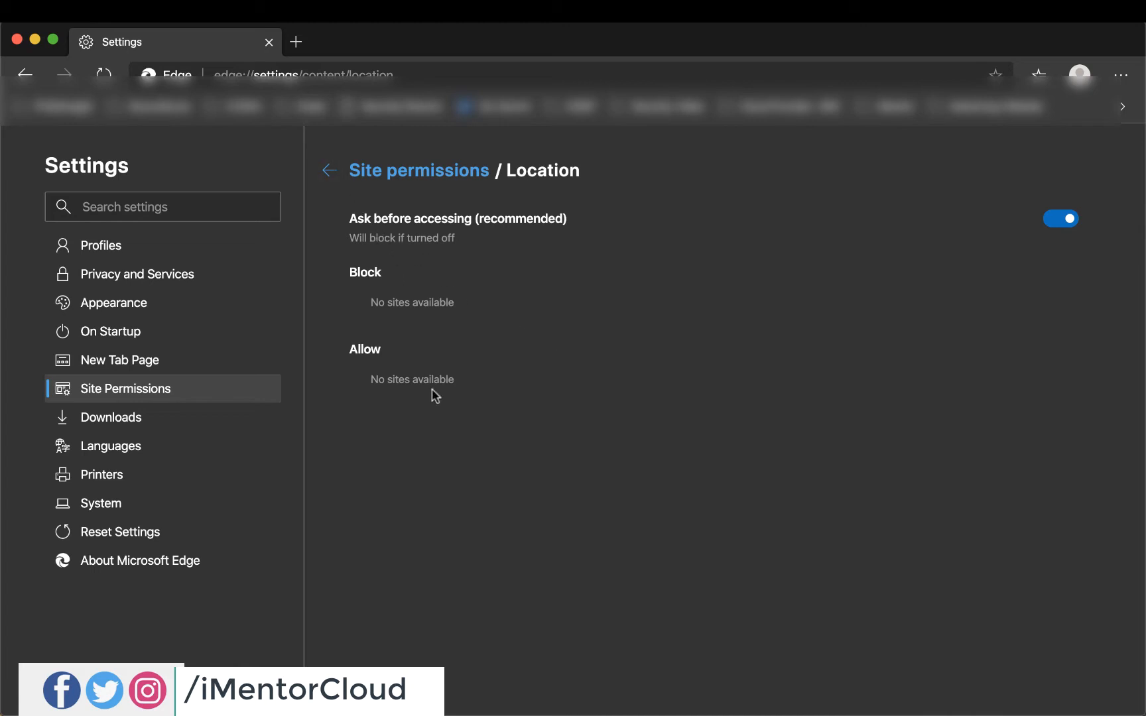
click(329, 171)
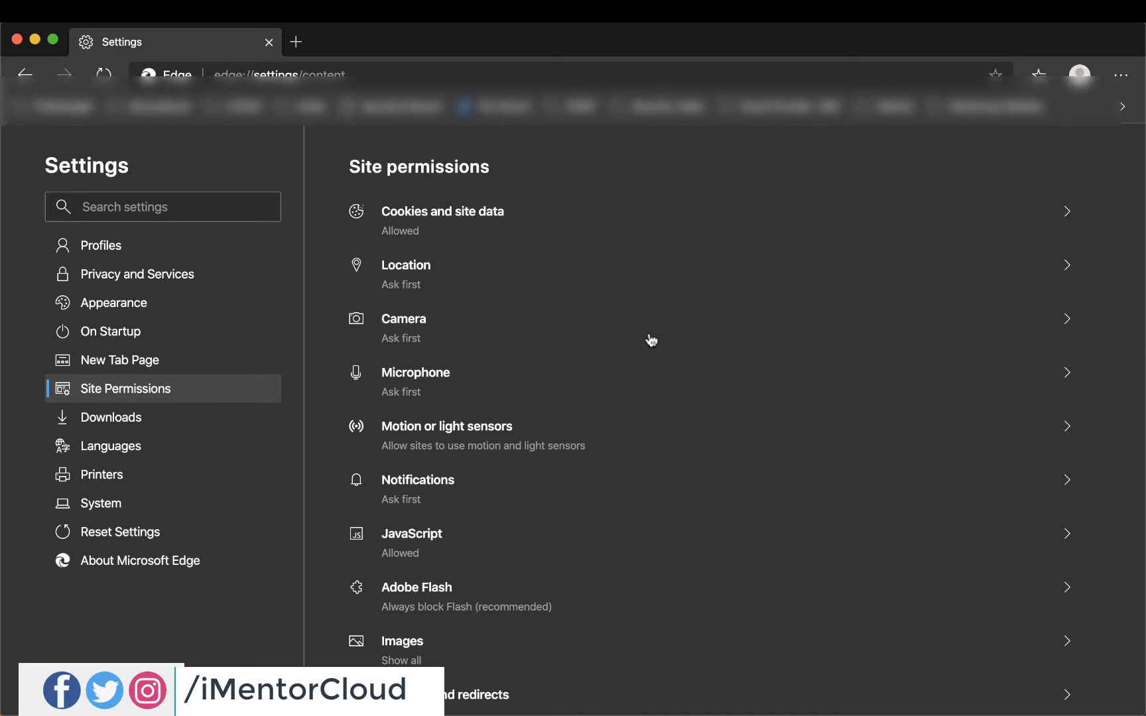
- Review the Camera permission, including its camera device choices, and return to the permissions overview
click(466, 335)
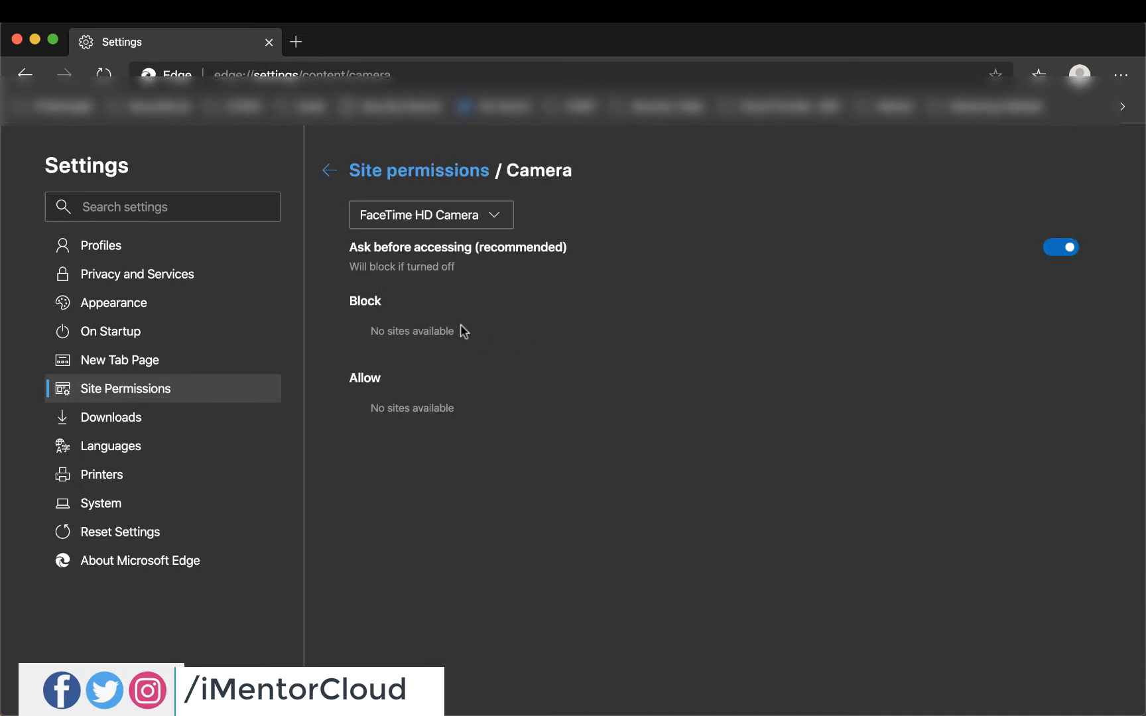
click(504, 222)
click(587, 226)
click(329, 171)
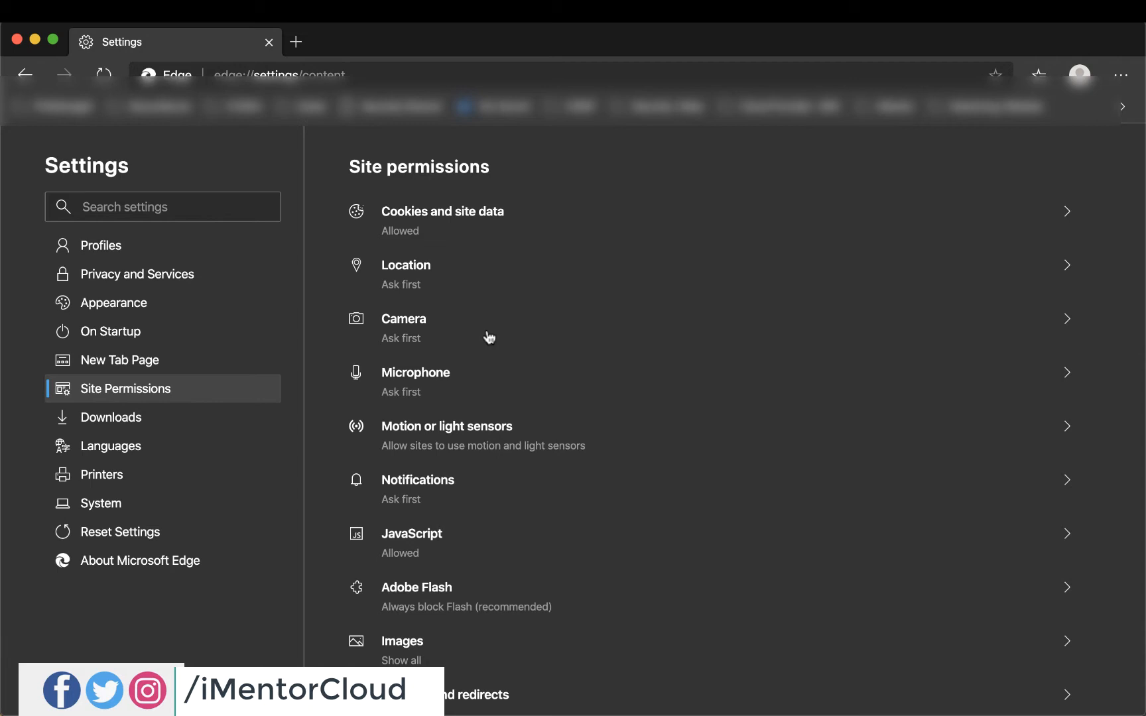
- In the Microphone permission, switch Ask before accessing off and back on, and return to the permissions overview
scroll(487, 385, down, 3)
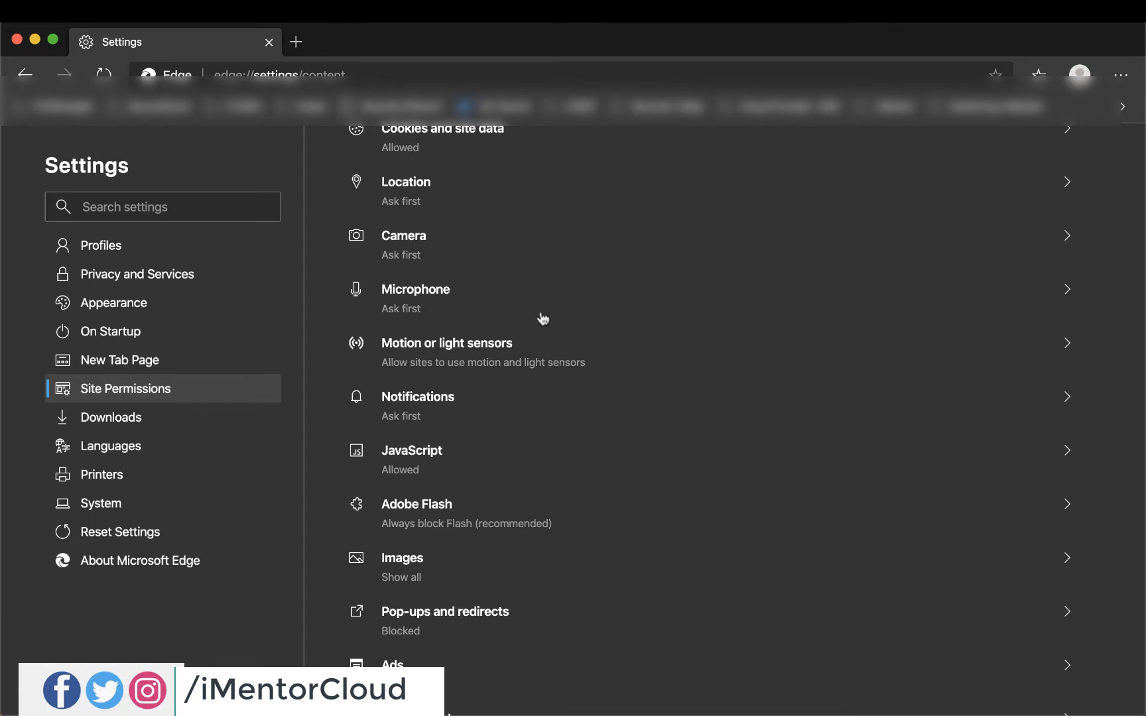
click(463, 307)
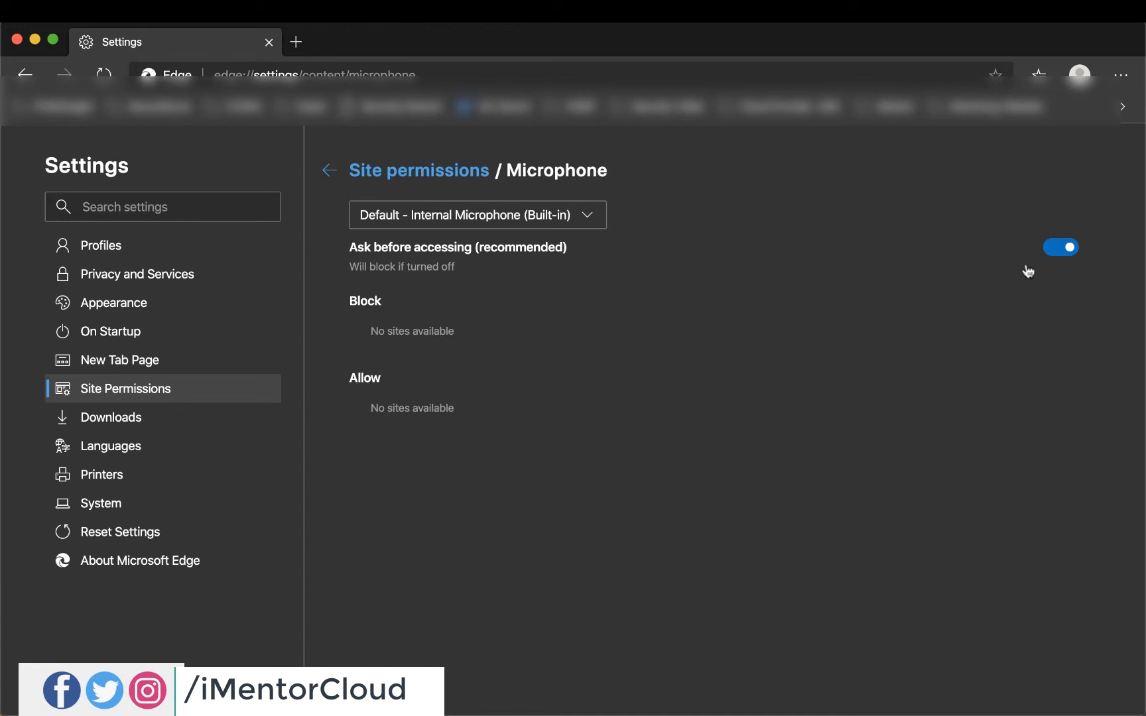
click(1061, 248)
click(1055, 247)
click(331, 171)
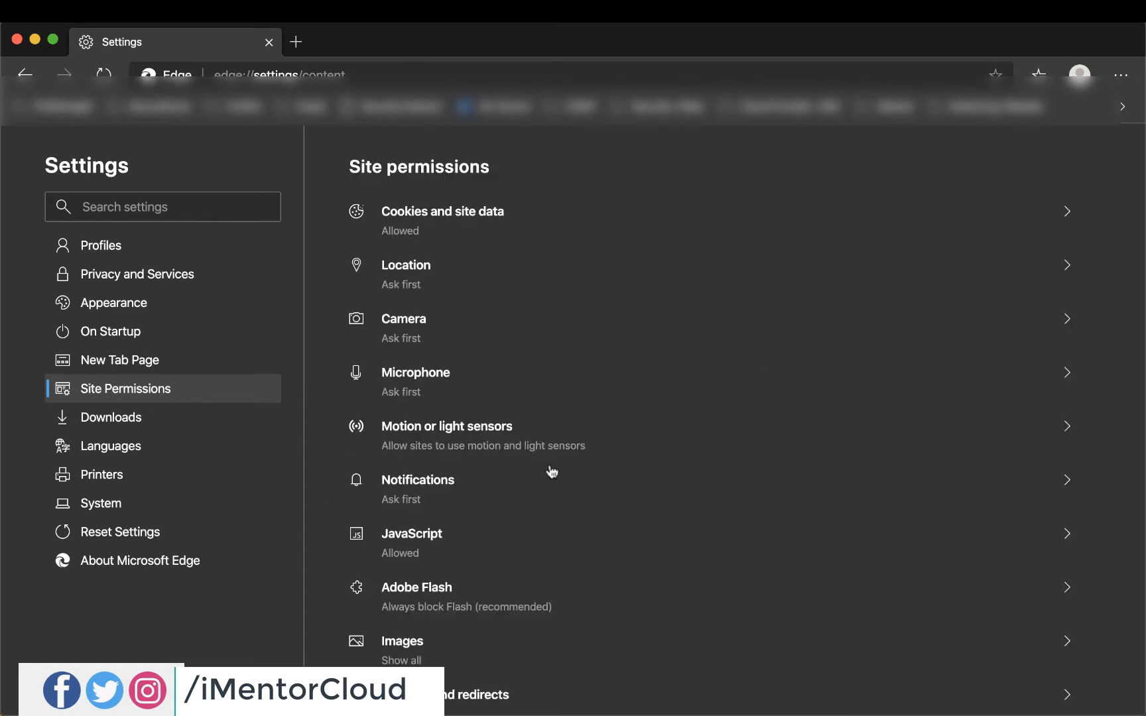
- Examine the Images permission and its dialog for blocking a site, leaving without adding one
scroll(575, 565, down, 3)
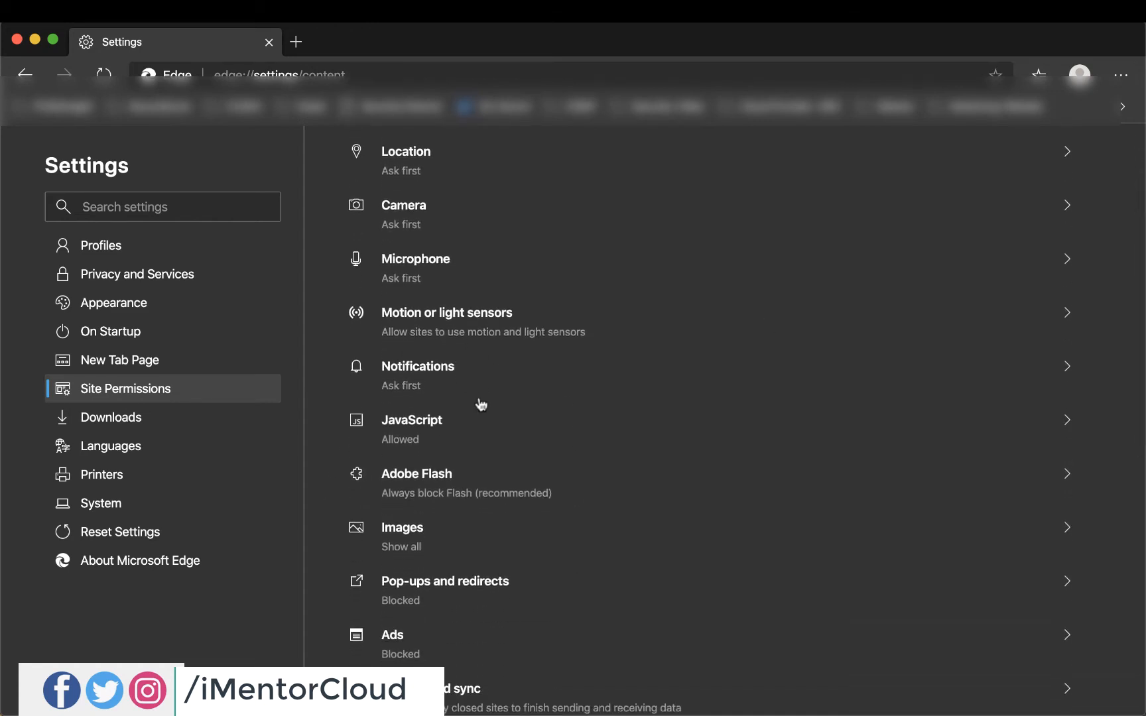
scroll(478, 403, down, 3)
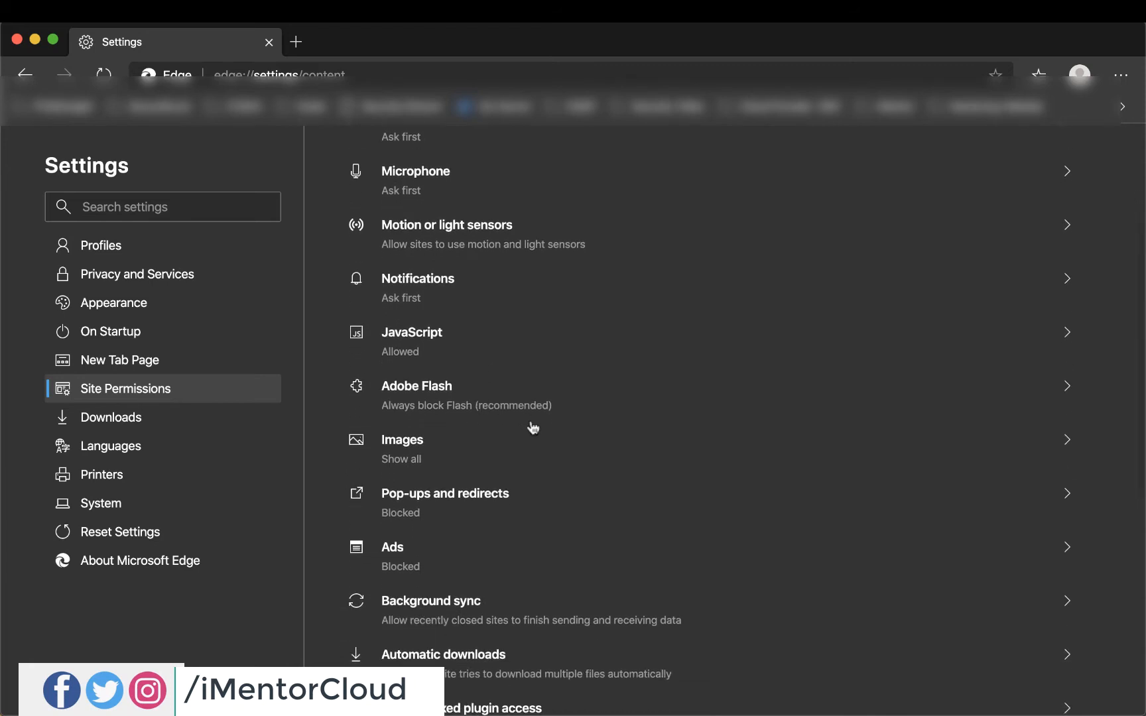
scroll(538, 425, down, 2)
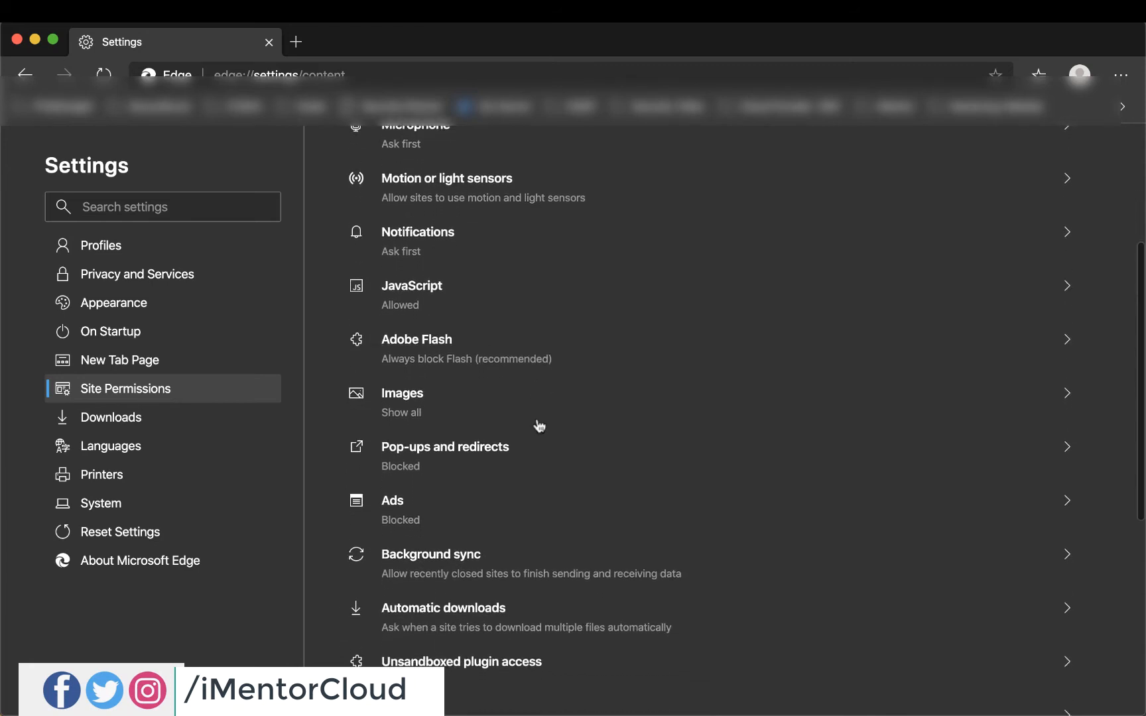
click(576, 409)
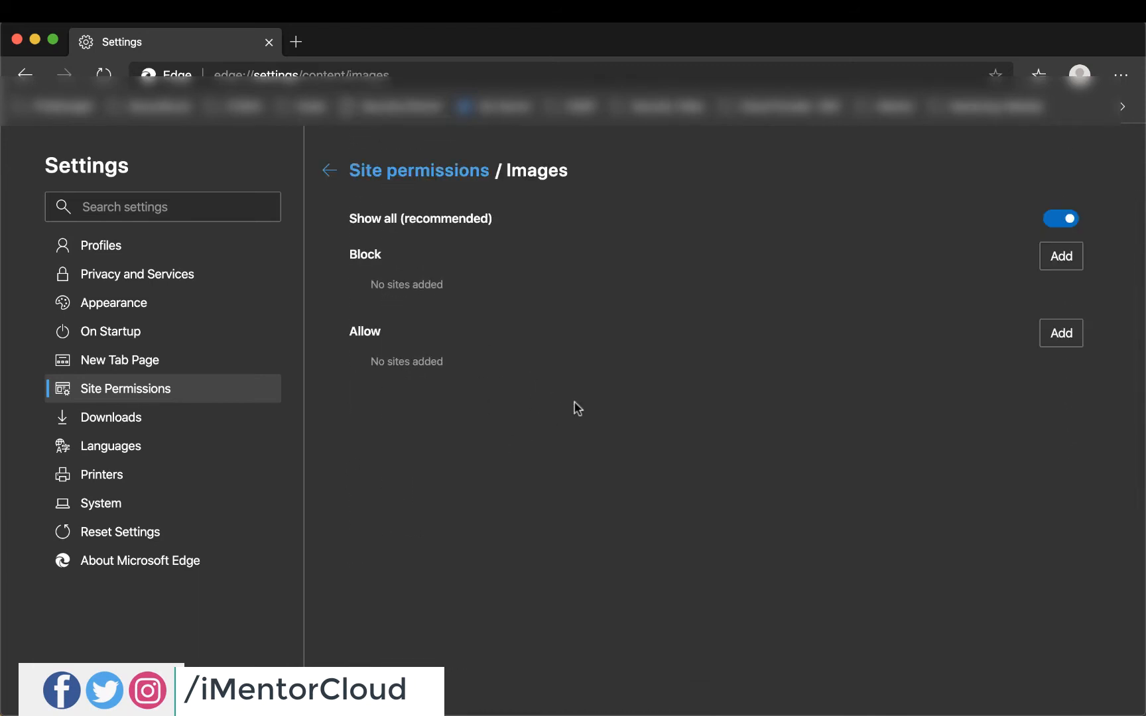
click(1048, 260)
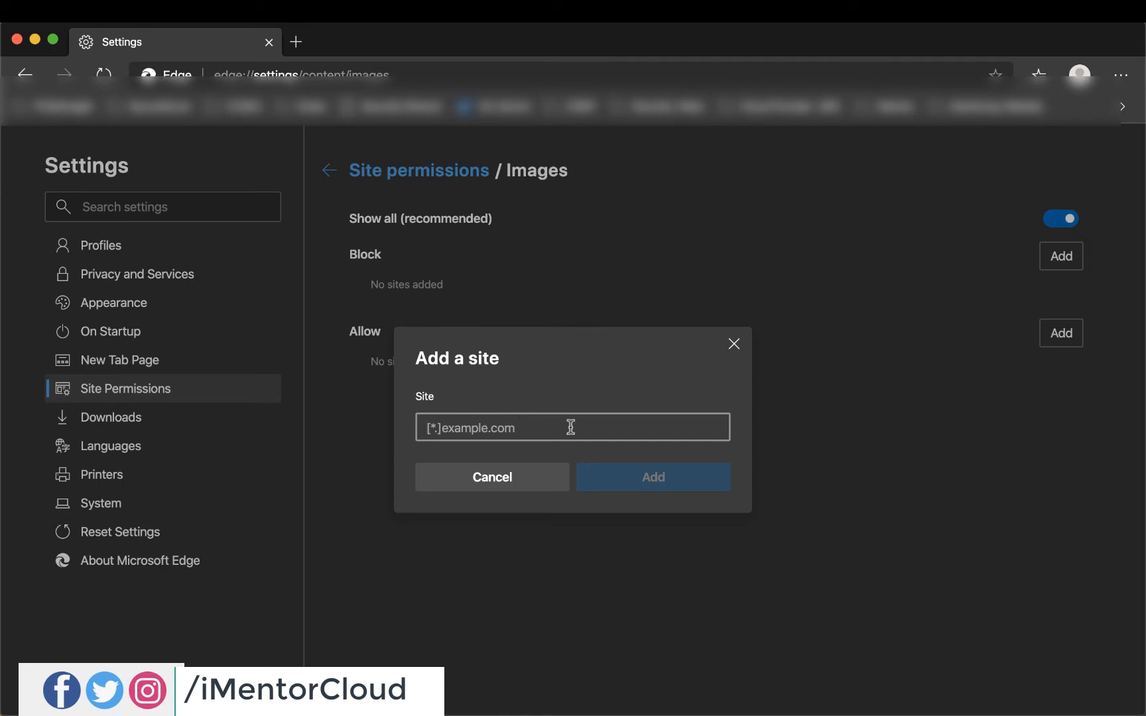
click(504, 480)
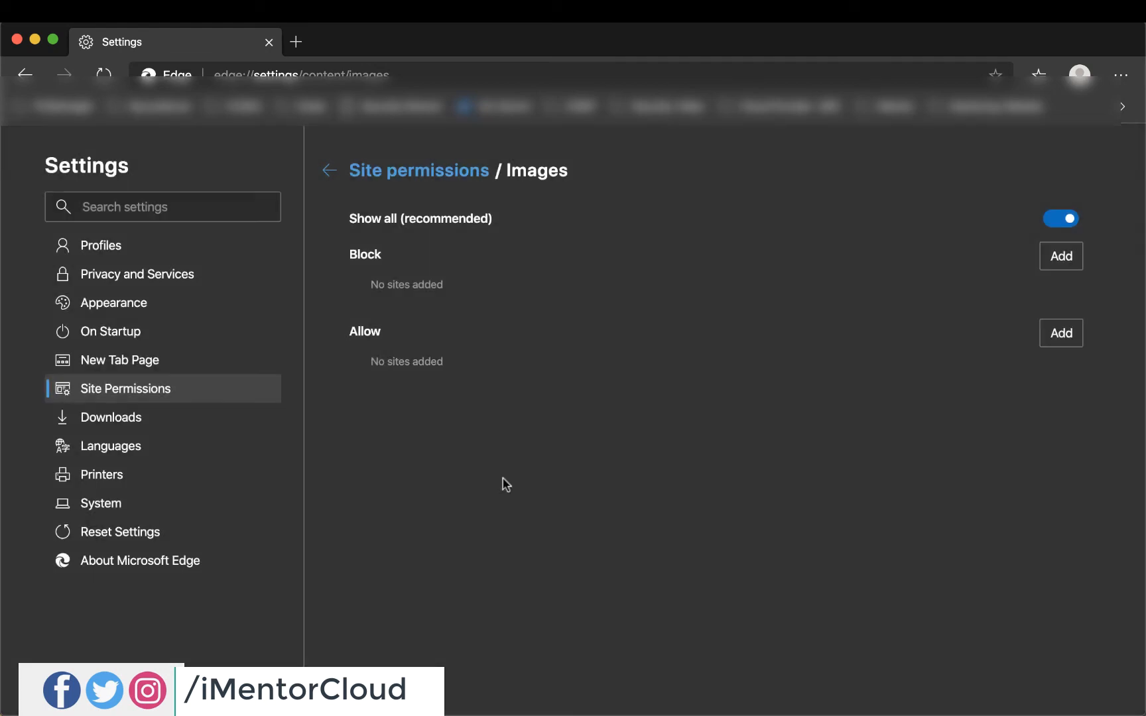
click(329, 172)
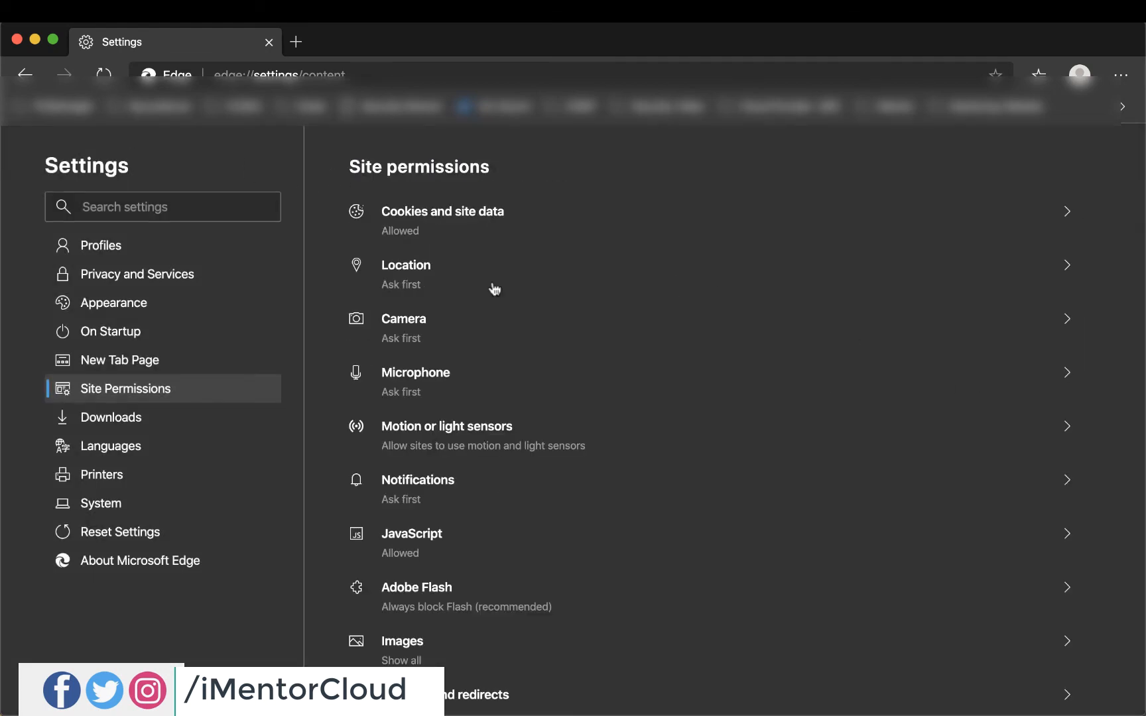
- Open the Pop-ups and redirects permission and bring up the dialog for adding an allowed site
scroll(630, 455, down, 3)
scroll(630, 455, down, 3)
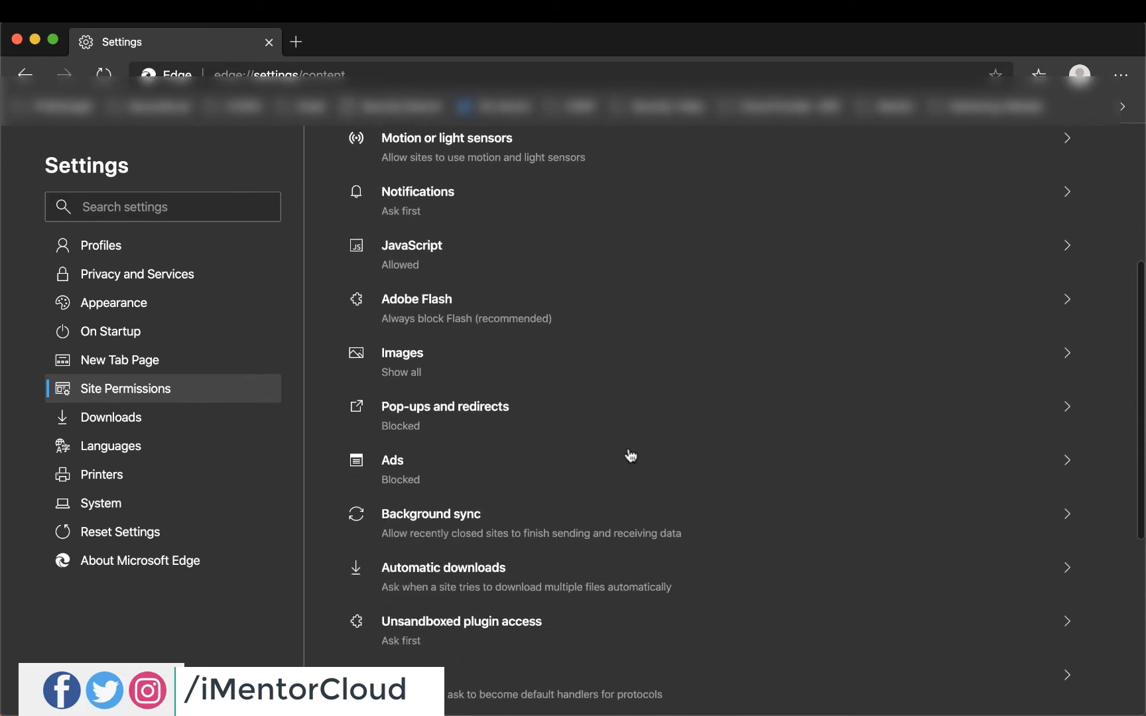
click(787, 390)
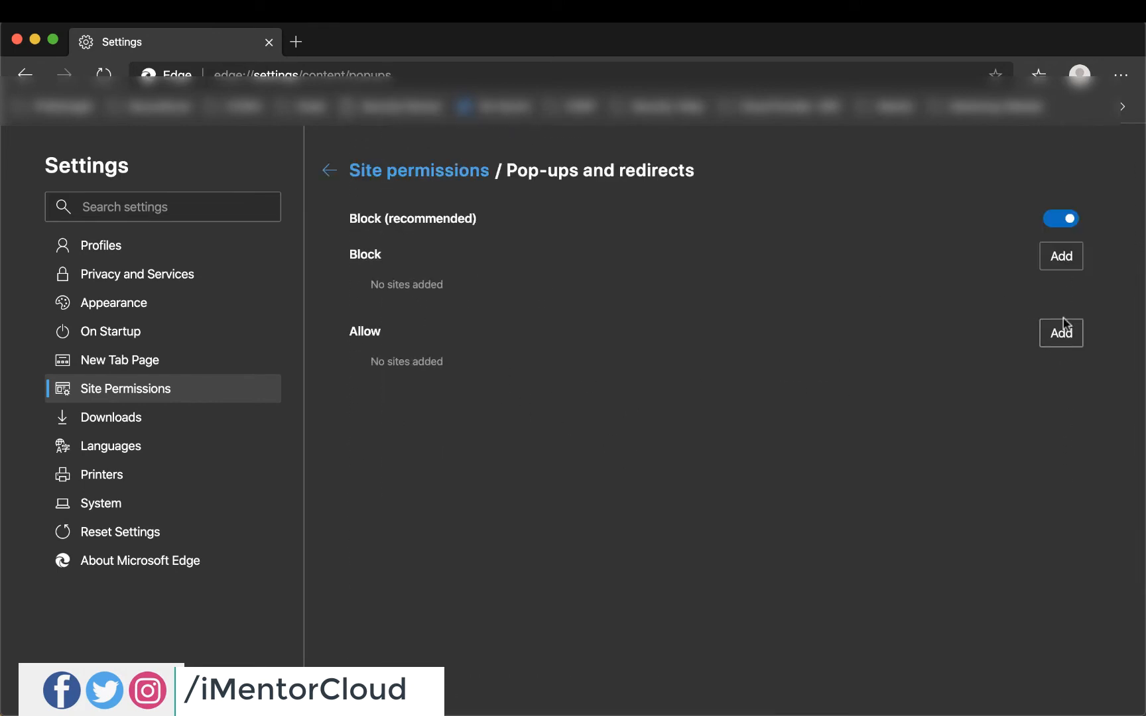
click(1066, 264)
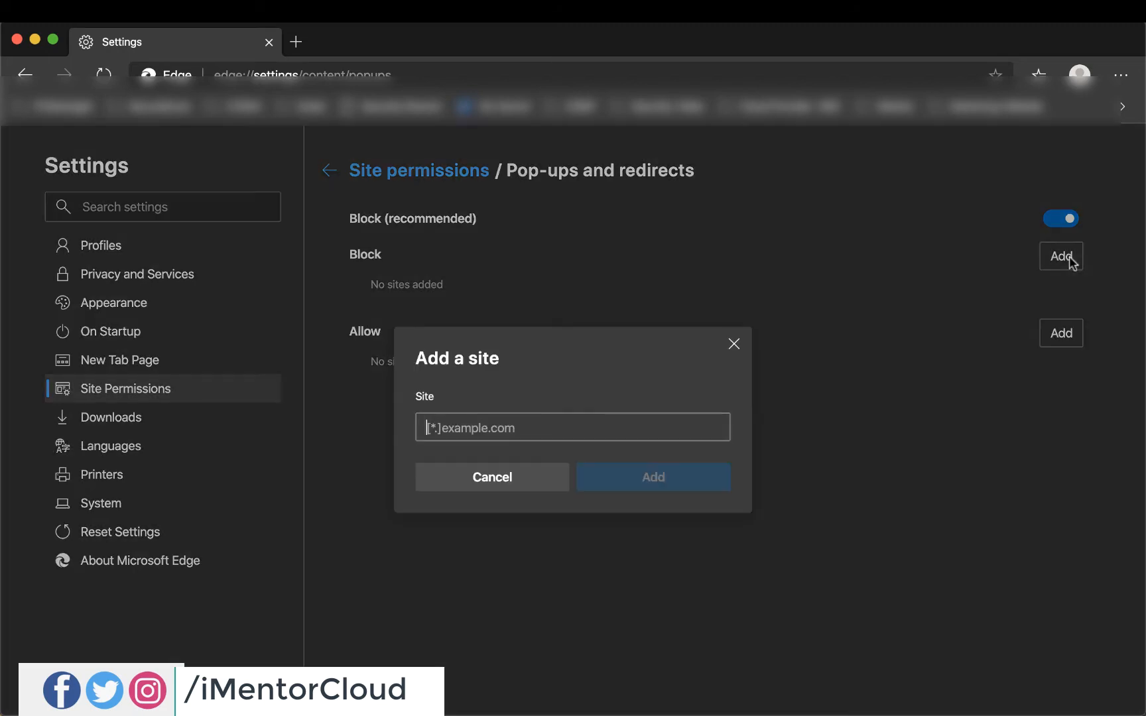
click(734, 343)
click(1061, 333)
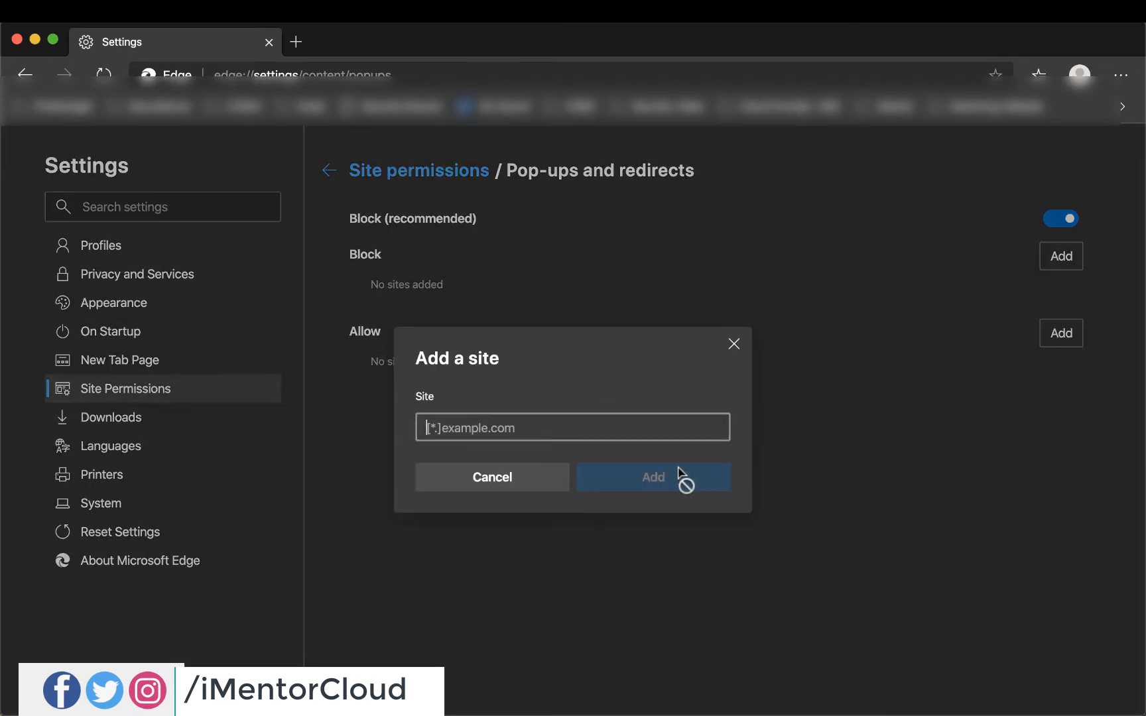
click(734, 343)
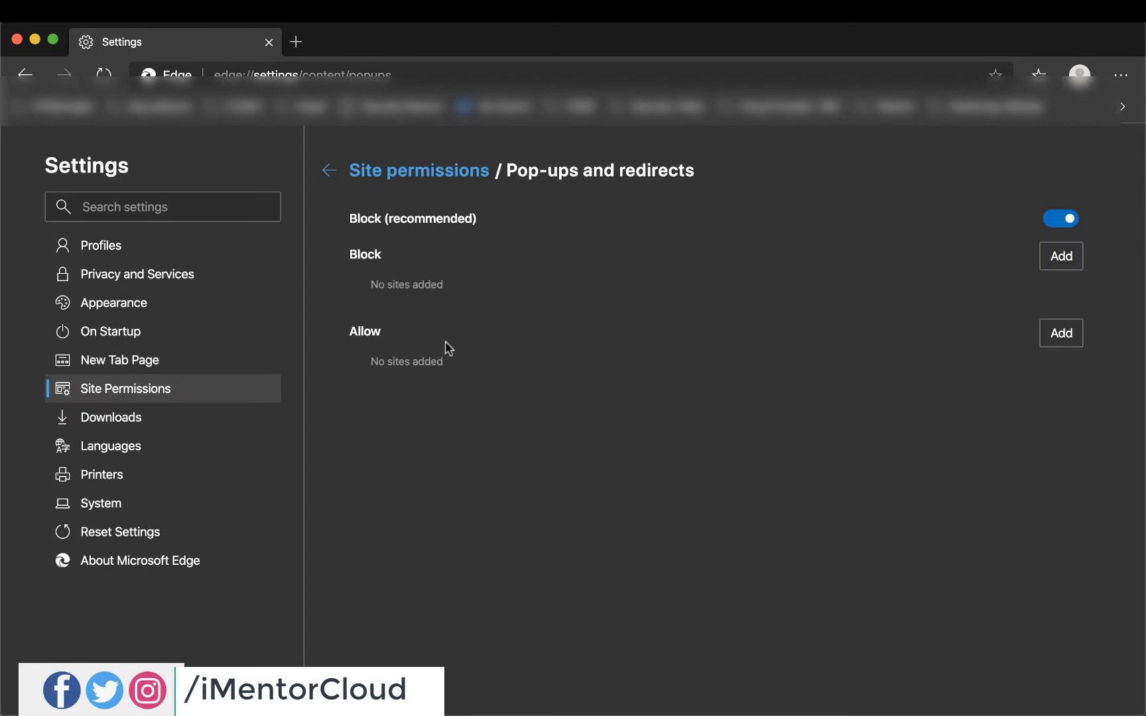
click(1055, 333)
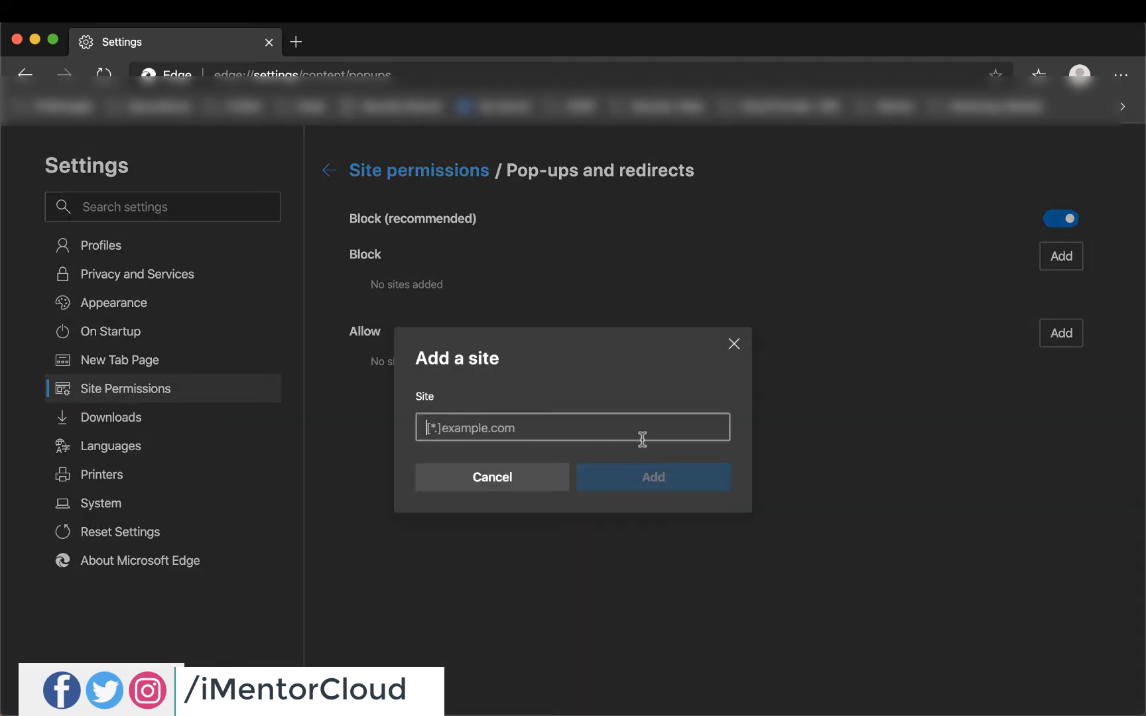
- Try *.azure.com as the address of the allowed site and clear the entry
text(*.azure.com)
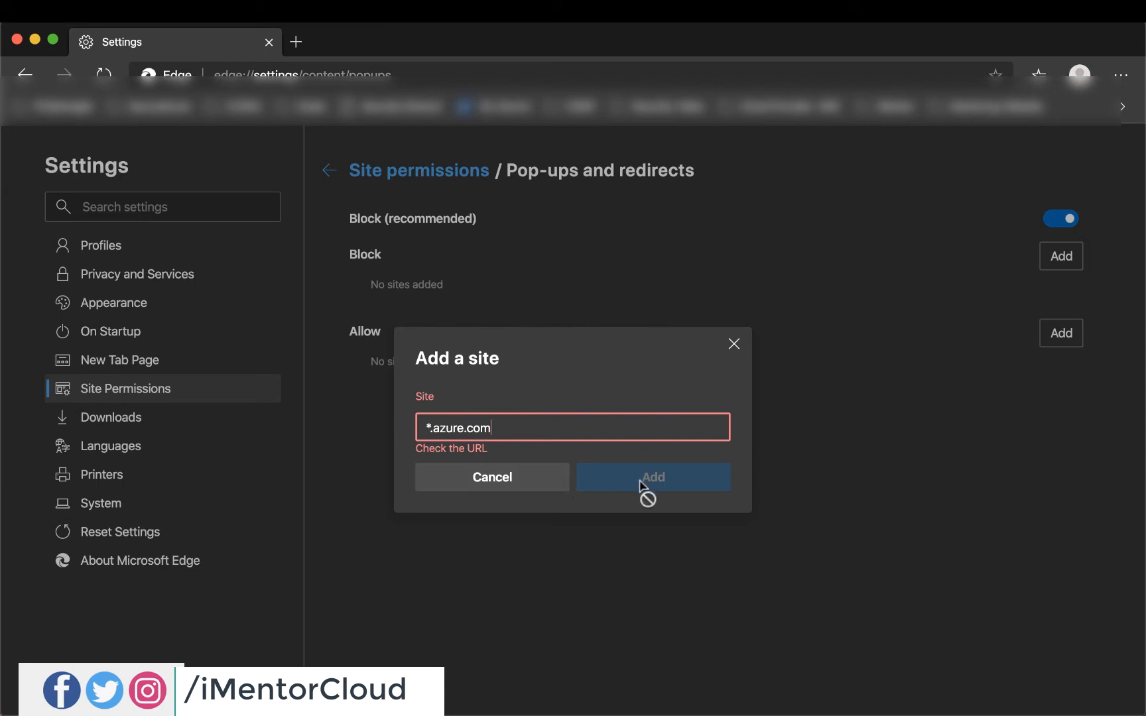
key(BackSpace)
key(BackSpace)
key(BackSpace)
key(BackSpace)
key(BackSpace)
key(BackSpace)
key(BackSpace)
key(BackSpace)
key(BackSpace)
key(BackSpace)
key(BackSpace)
- Add [*.]azure.com to the sites allowed to use pop-ups and redirects
text([])
text(*.)
text(azure.com)
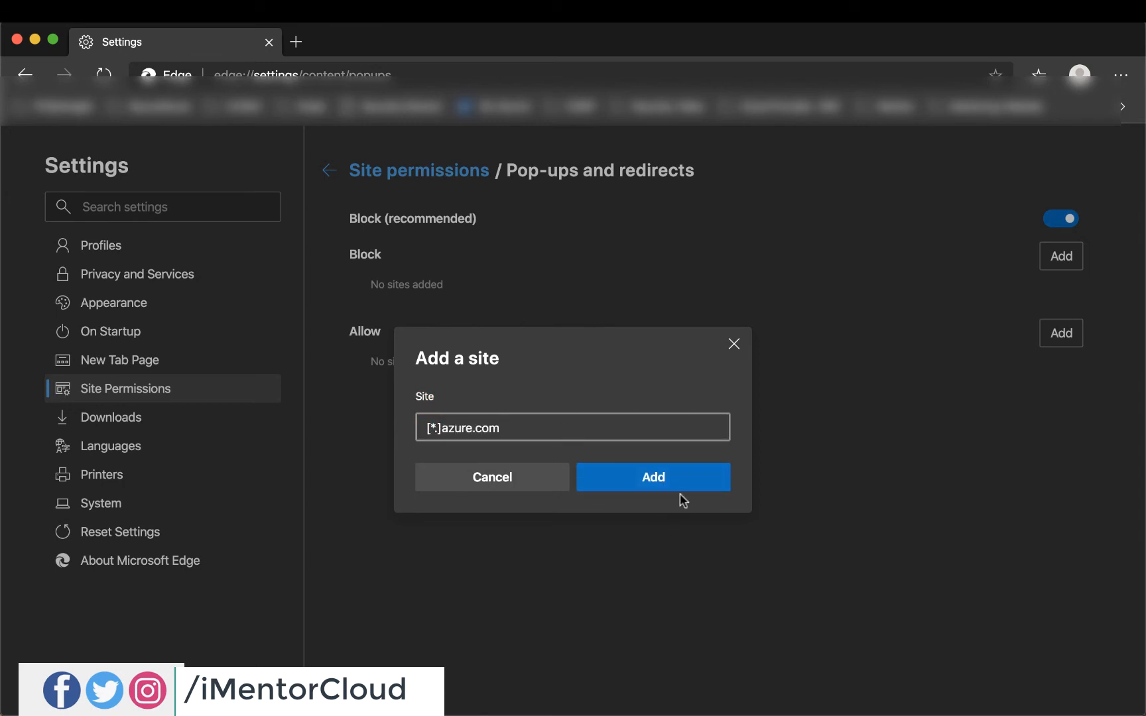
click(627, 483)
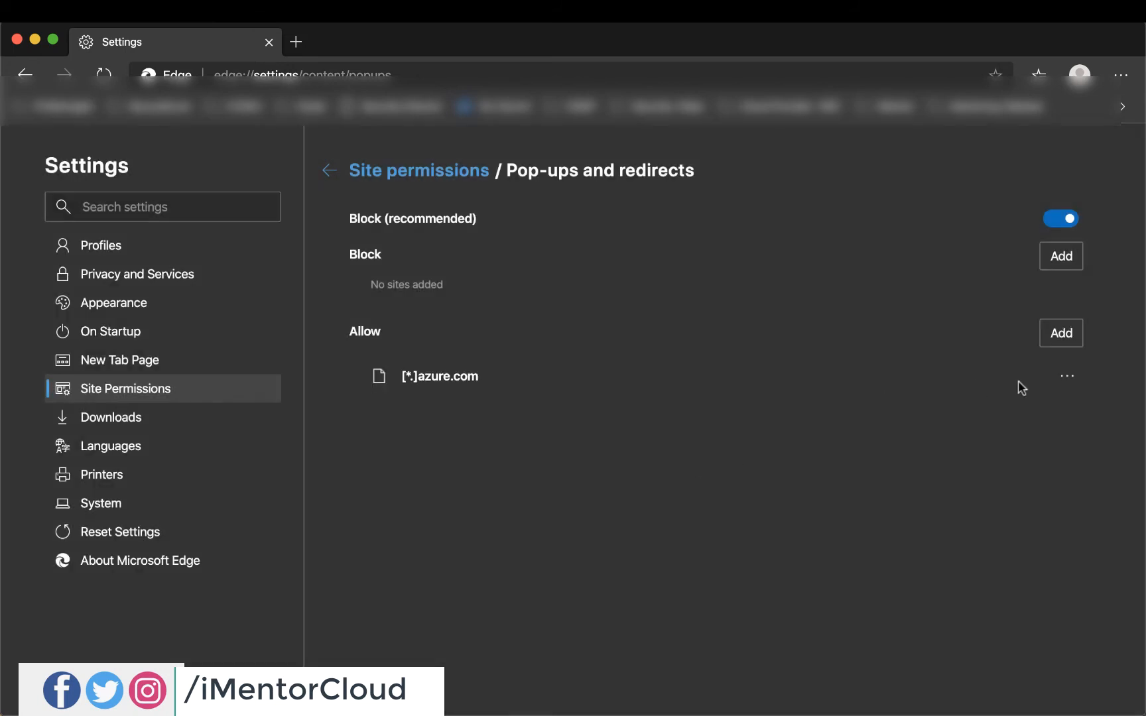
- Add [*.]office.com to the sites allowed to use pop-ups and redirects
click(1061, 333)
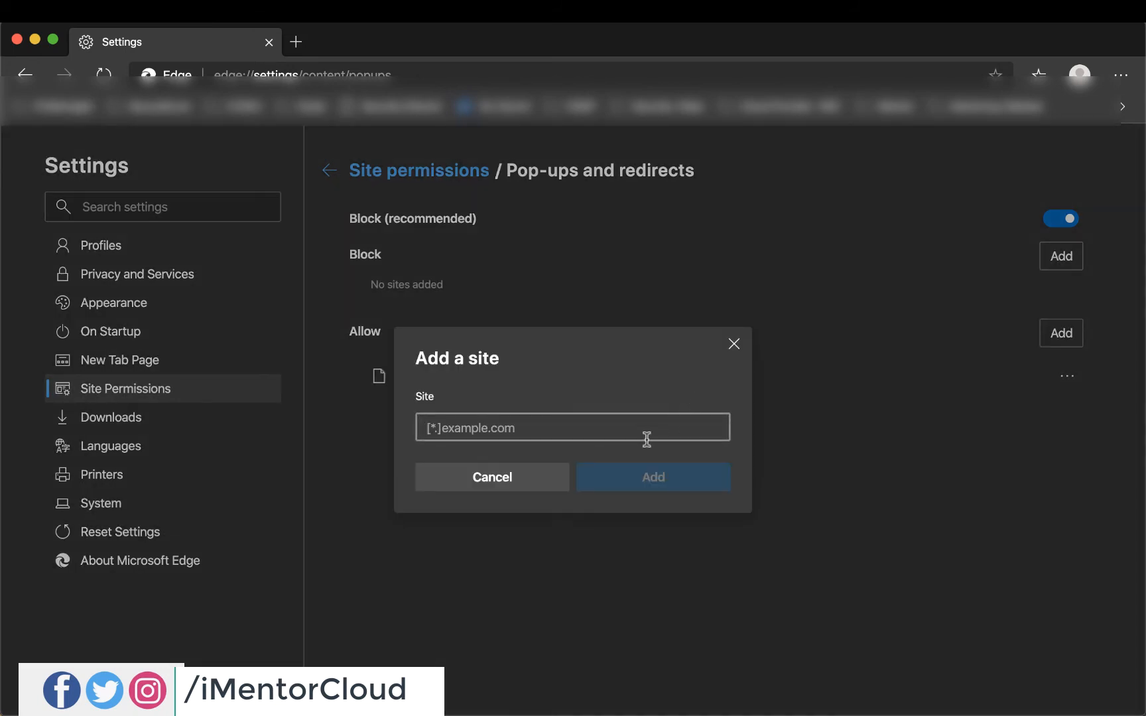
text([*.)
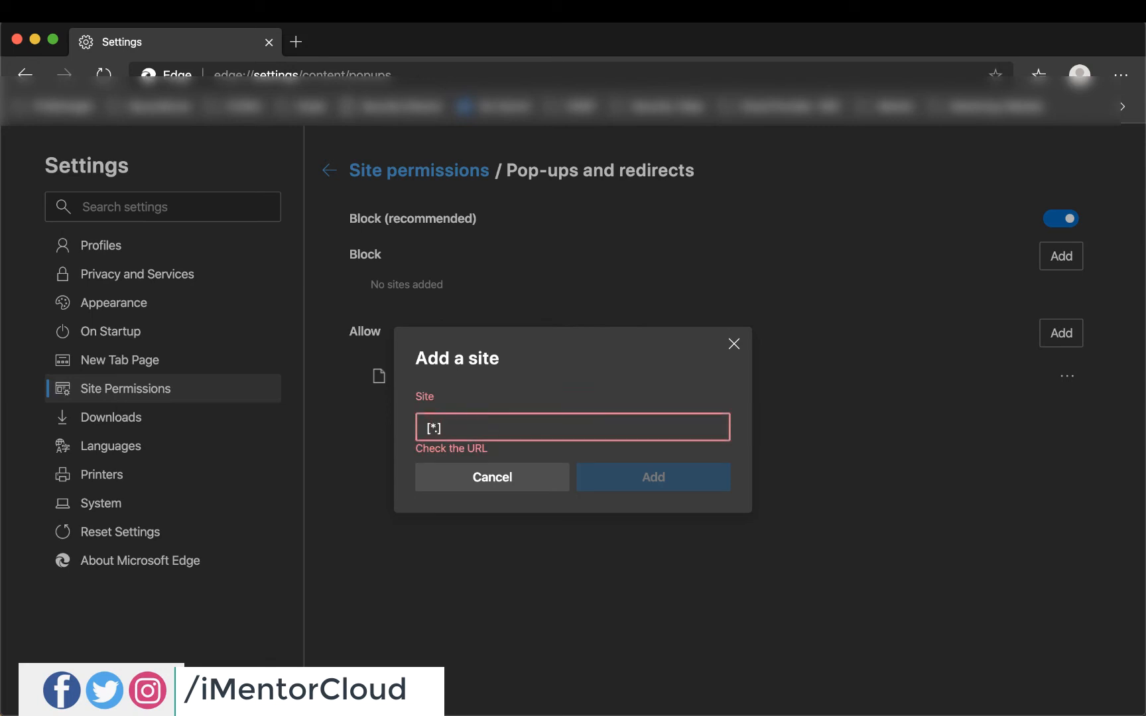
text(]office.com)
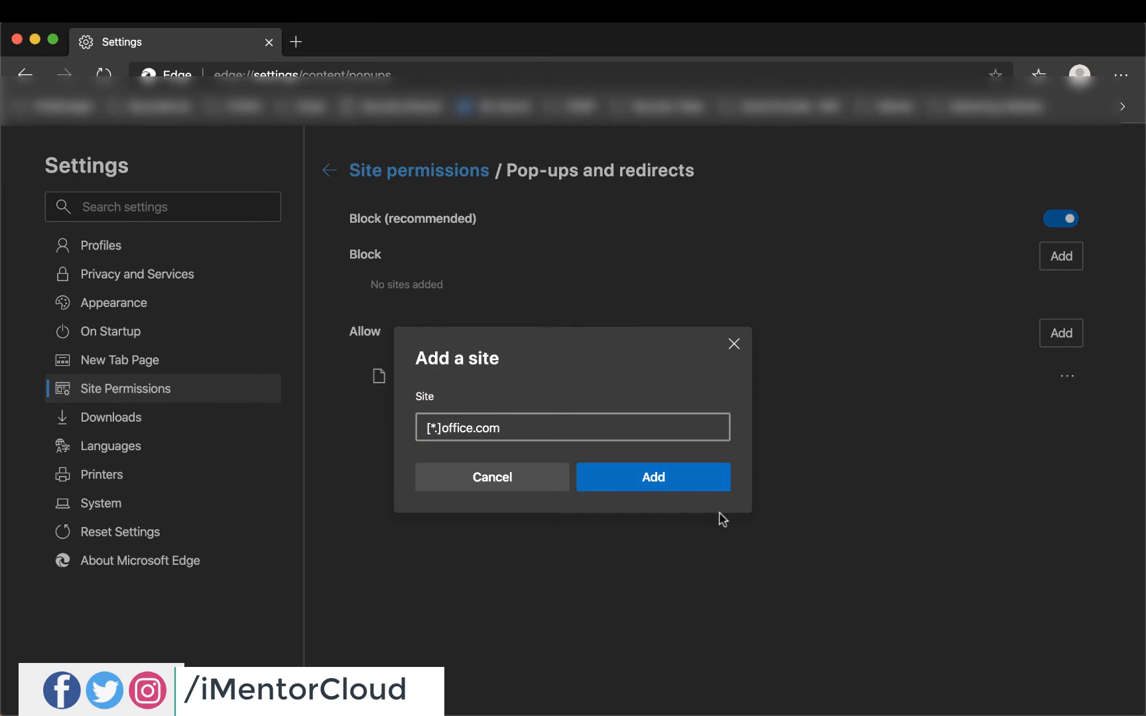
click(699, 477)
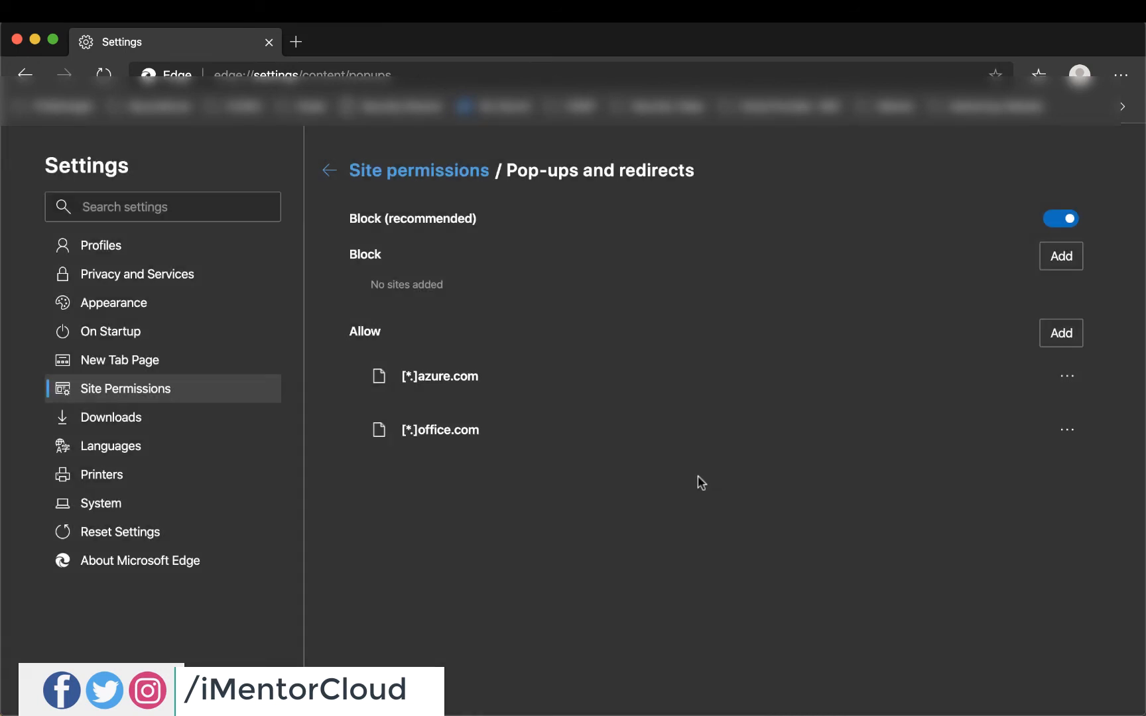
click(1061, 333)
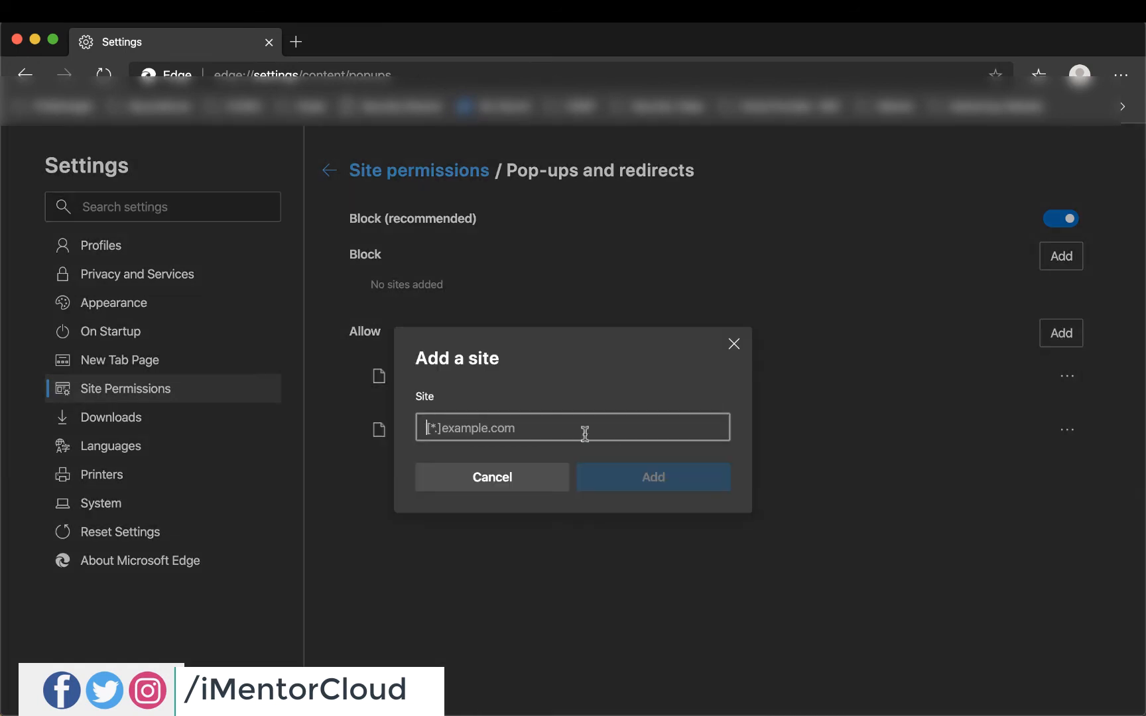
click(540, 483)
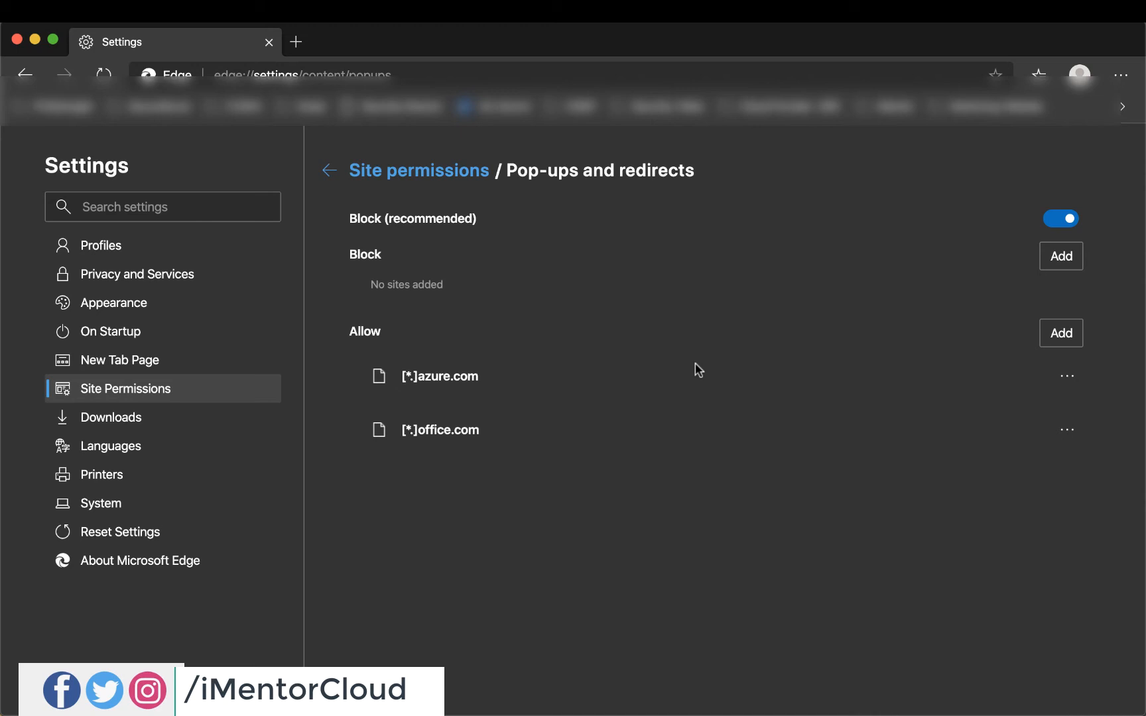
- Examine the Background sync permission and its dialog for allowing a site, leaving without adding one
click(329, 171)
scroll(565, 473, down, 6)
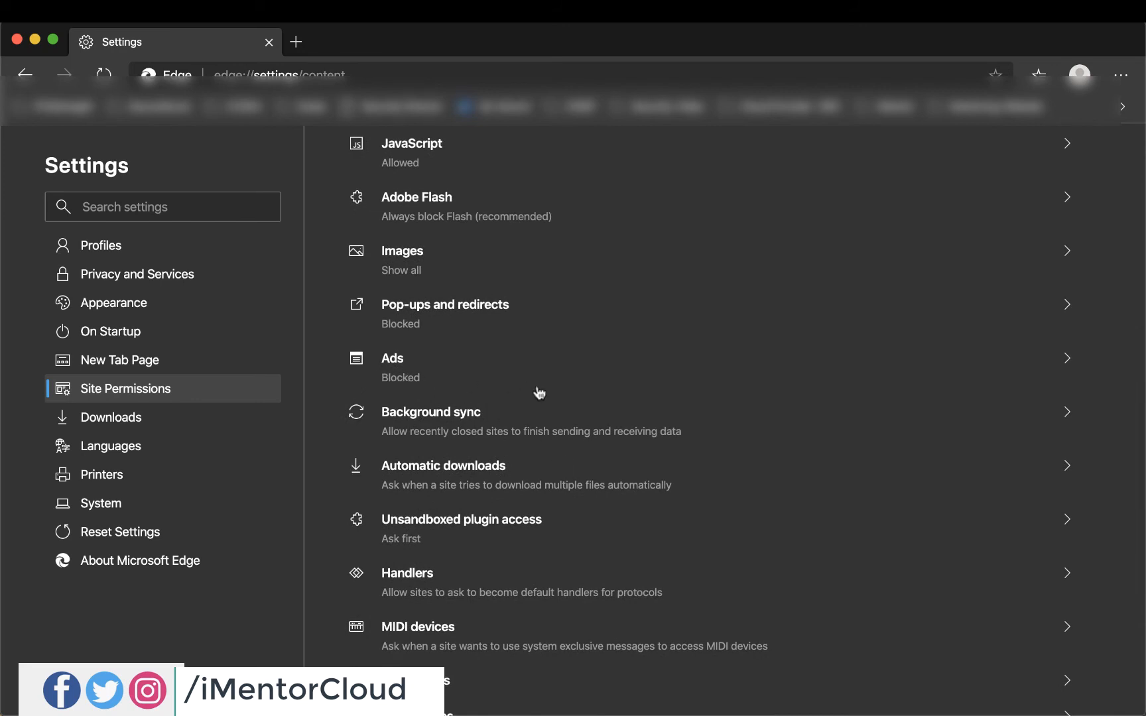
scroll(555, 424, down, 1)
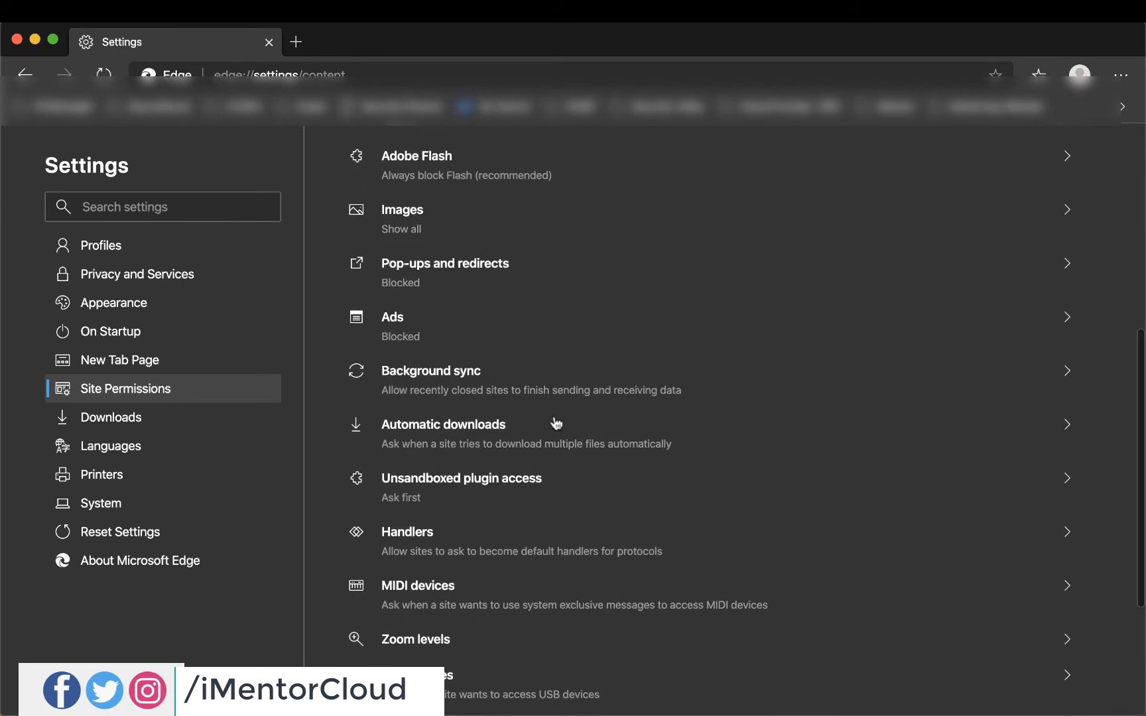
click(602, 397)
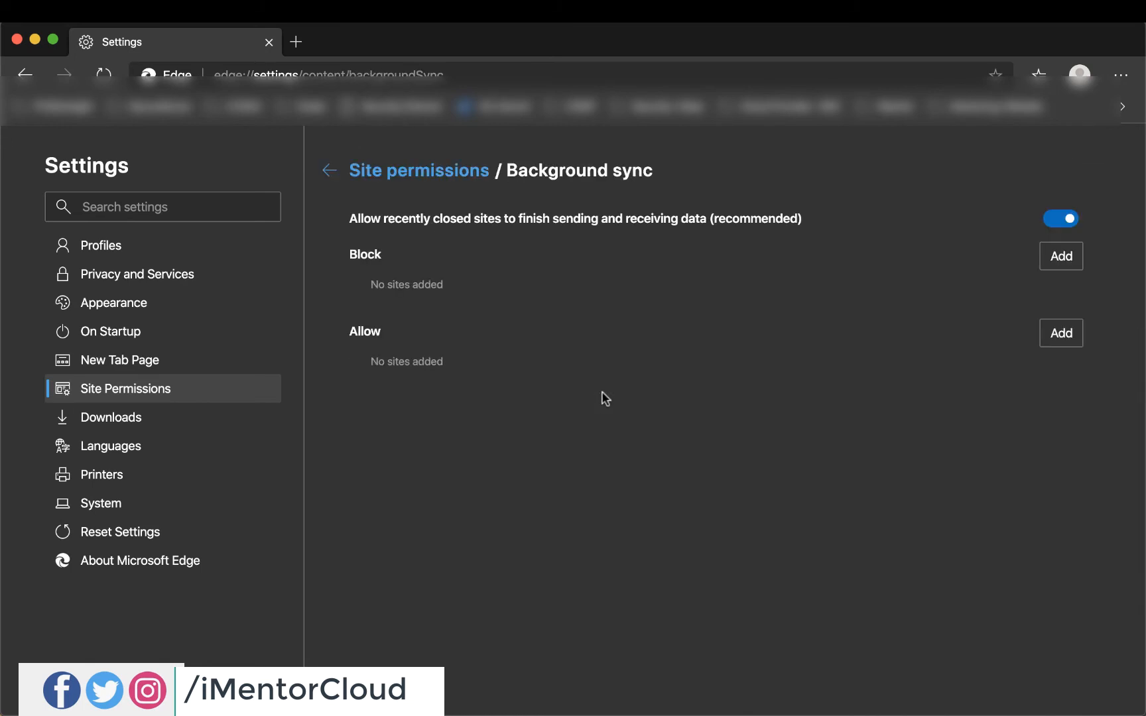
click(1061, 335)
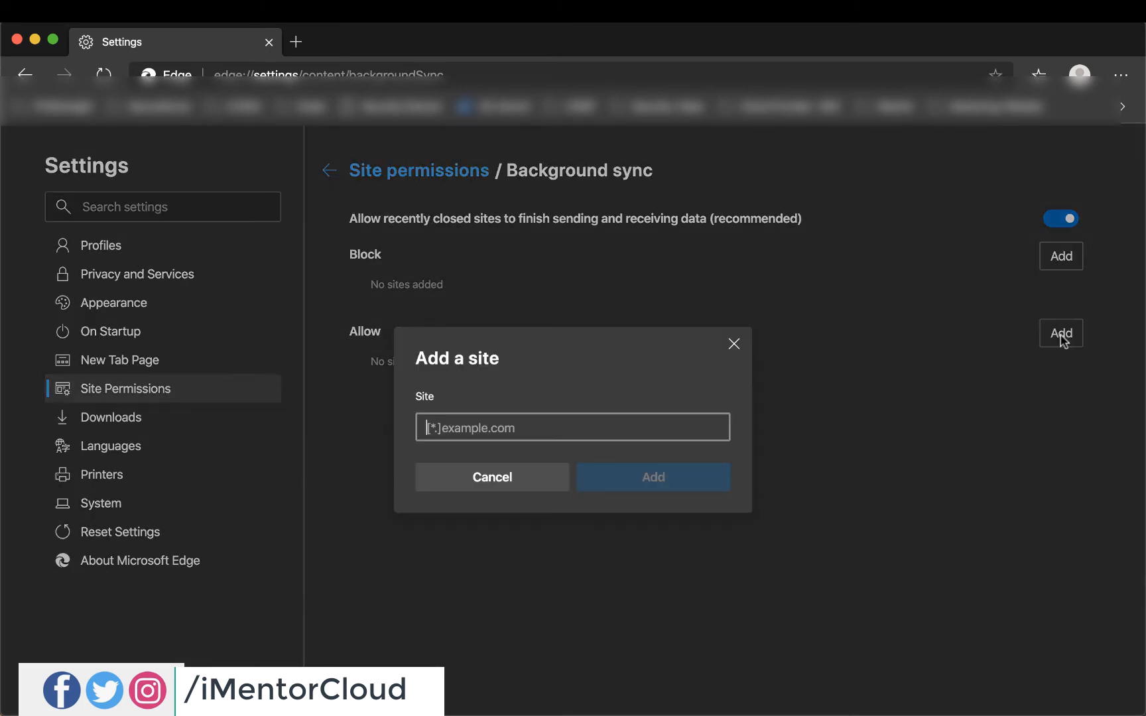
click(530, 486)
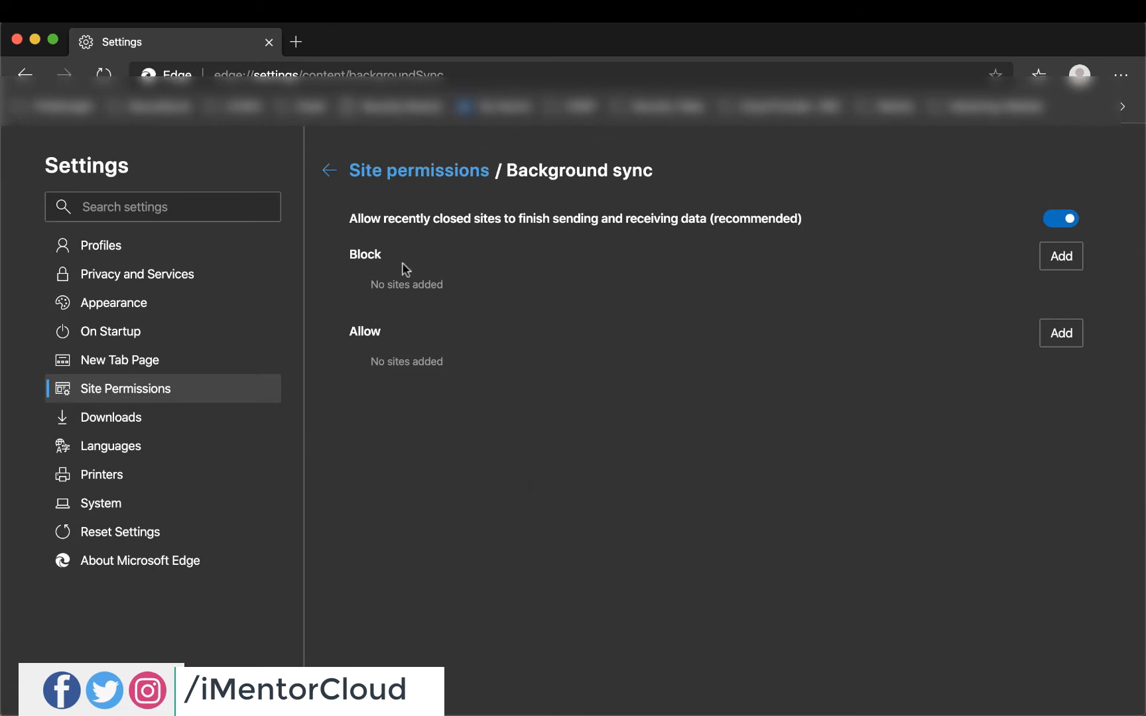
- Return to the site permissions list and examine the Automatic downloads permission
click(329, 171)
scroll(602, 468, down, 1)
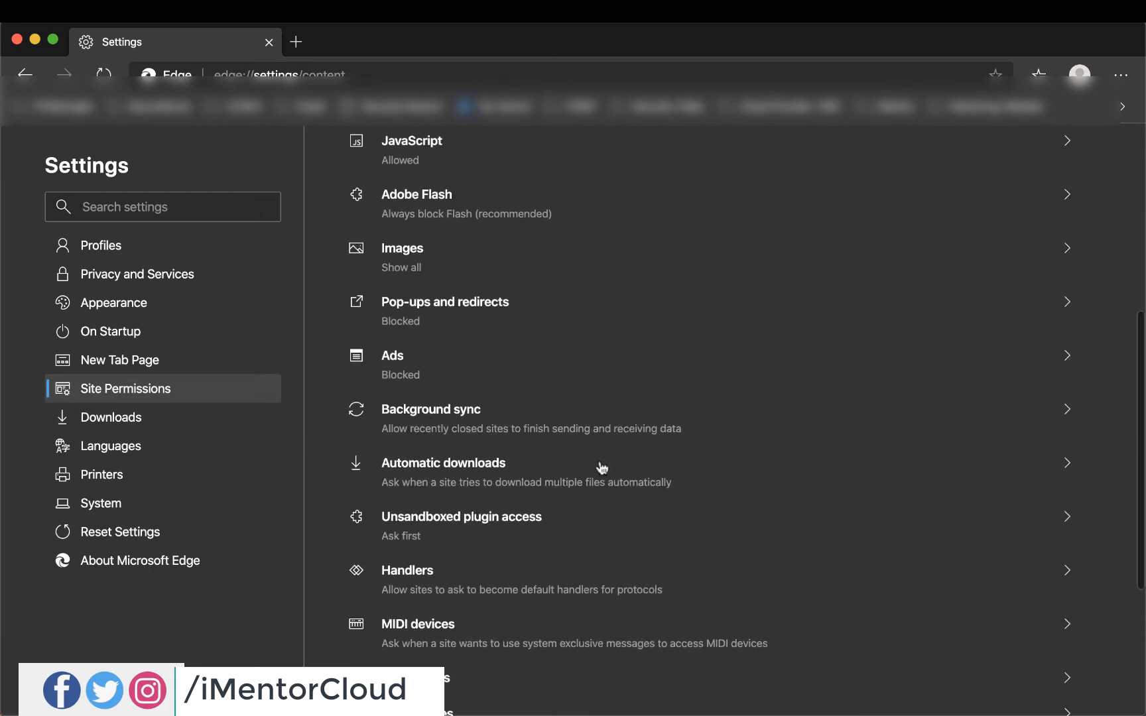
scroll(601, 468, down, 2)
click(575, 348)
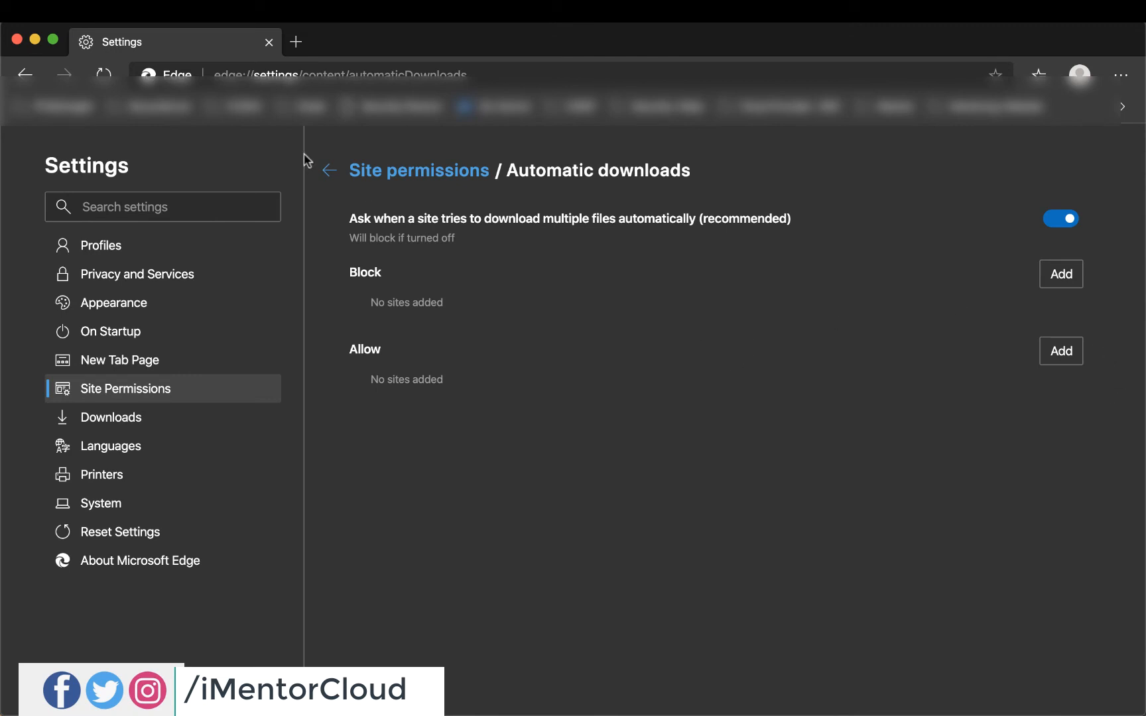
- Review the remaining site permissions and examine the USB devices permission, returning to the list
click(326, 172)
scroll(488, 436, down, 2)
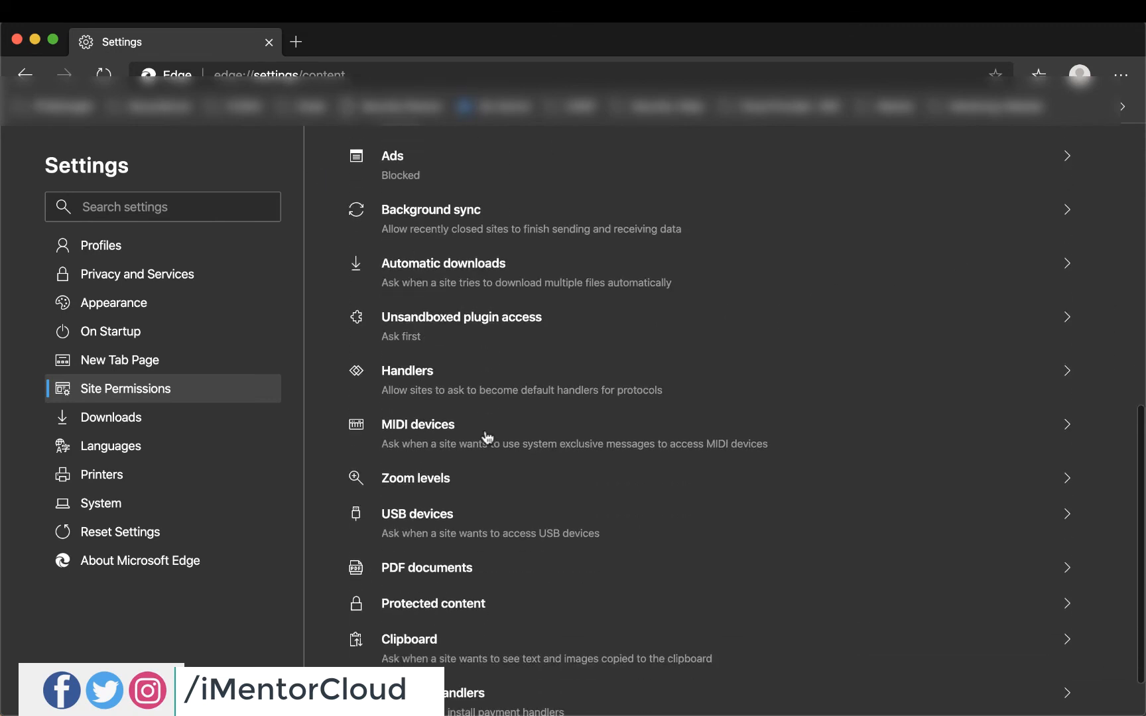
scroll(487, 436, down, 1)
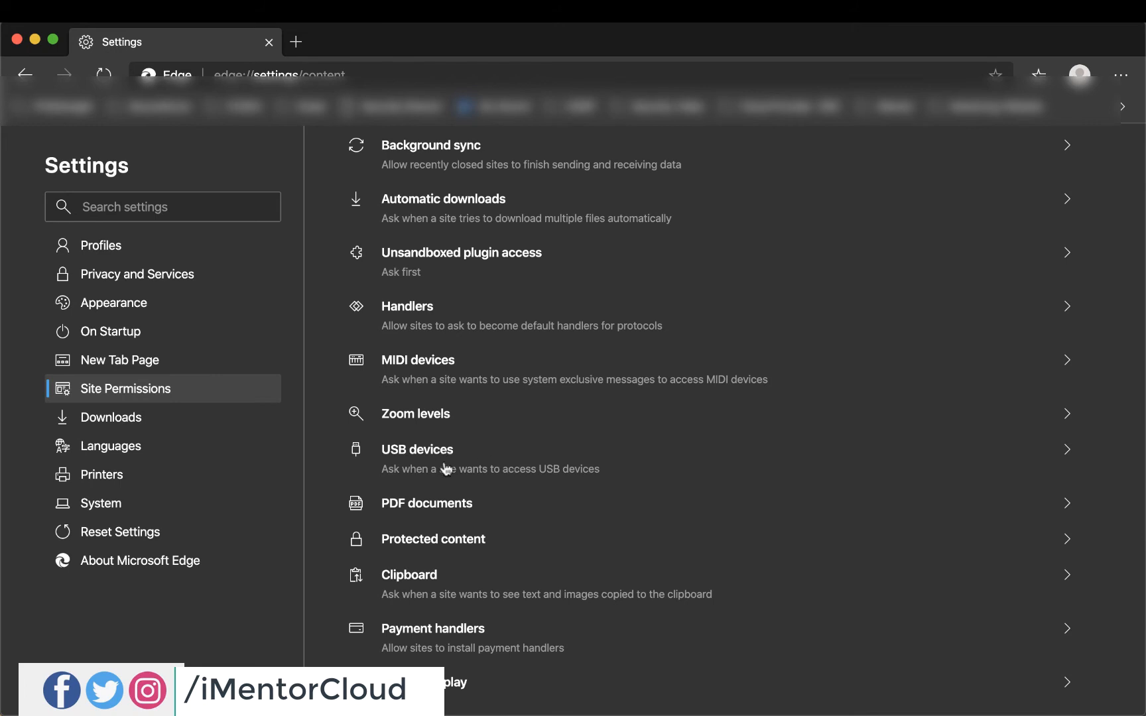
click(570, 474)
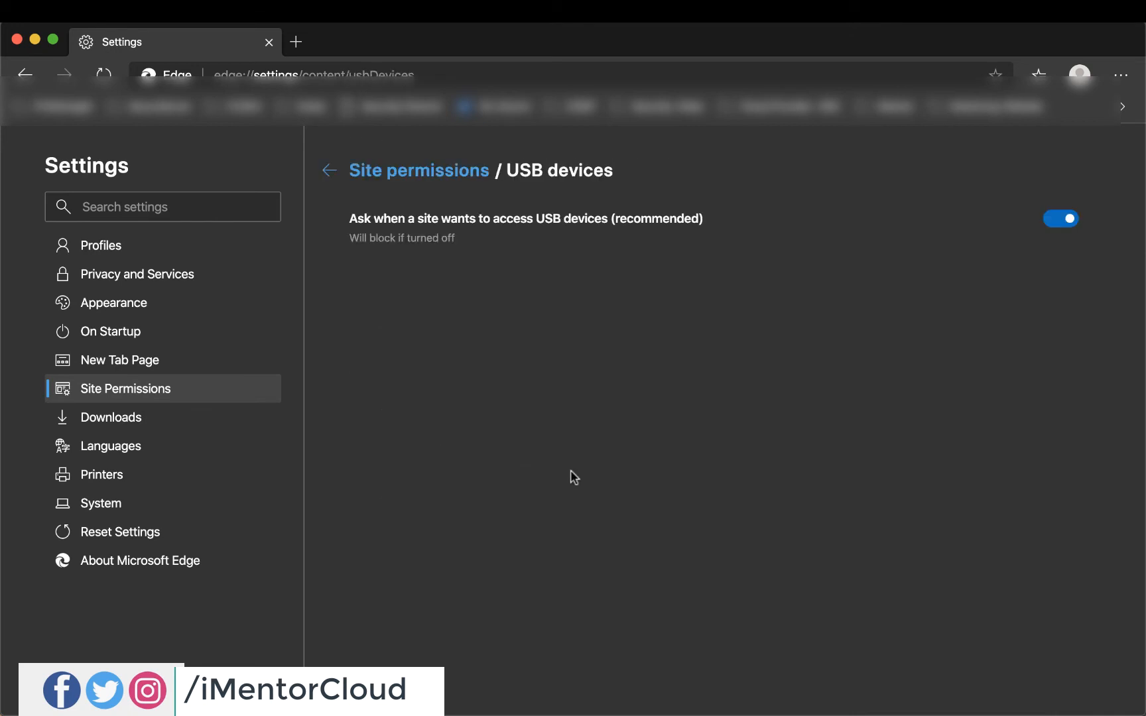
click(330, 171)
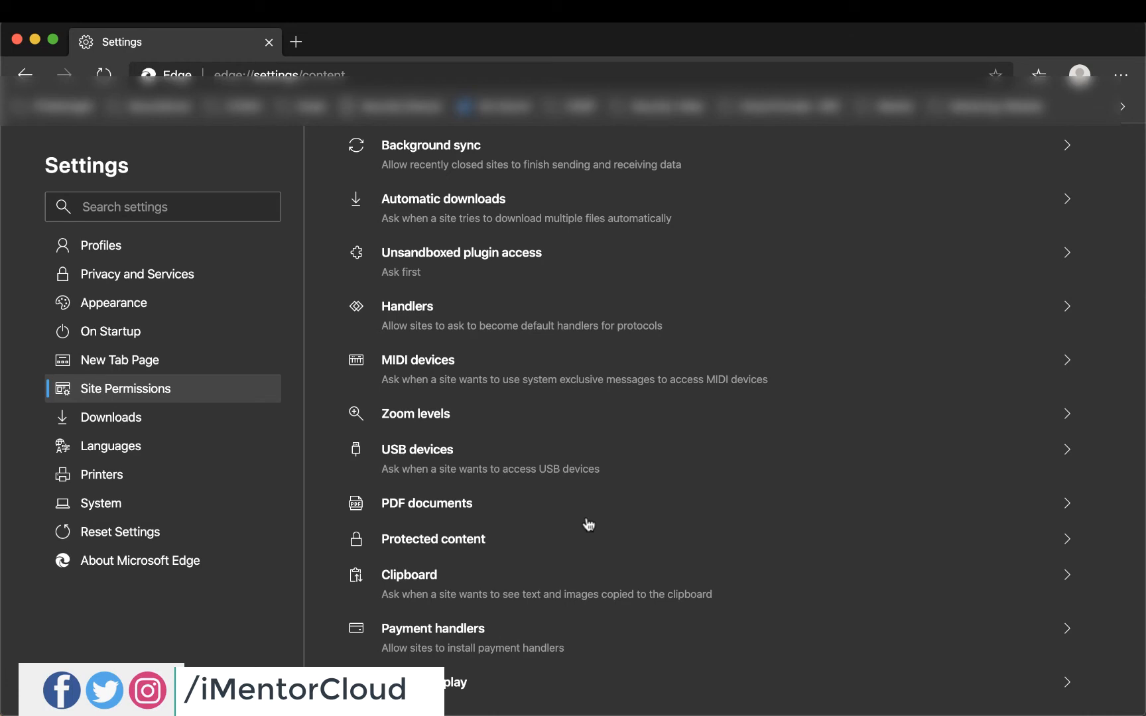
- Open the Location permission, switch Ask before accessing off and on again, and return to the list
scroll(589, 524, up, 10)
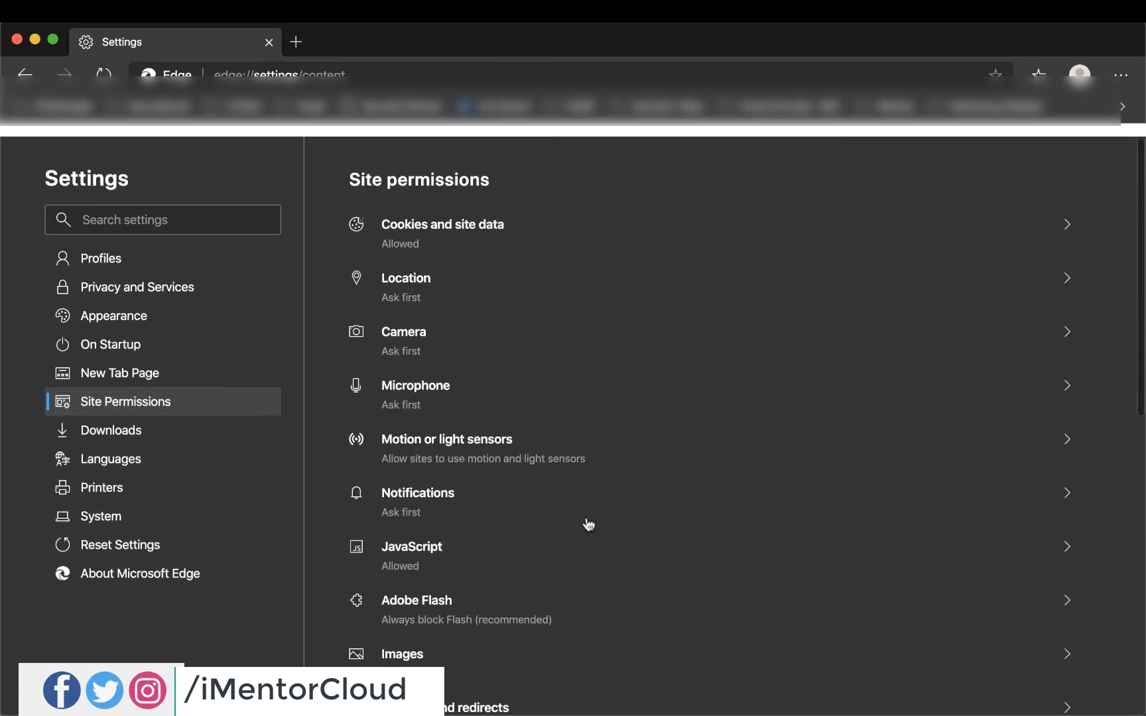
scroll(588, 520, down, 1)
scroll(588, 519, up, 1)
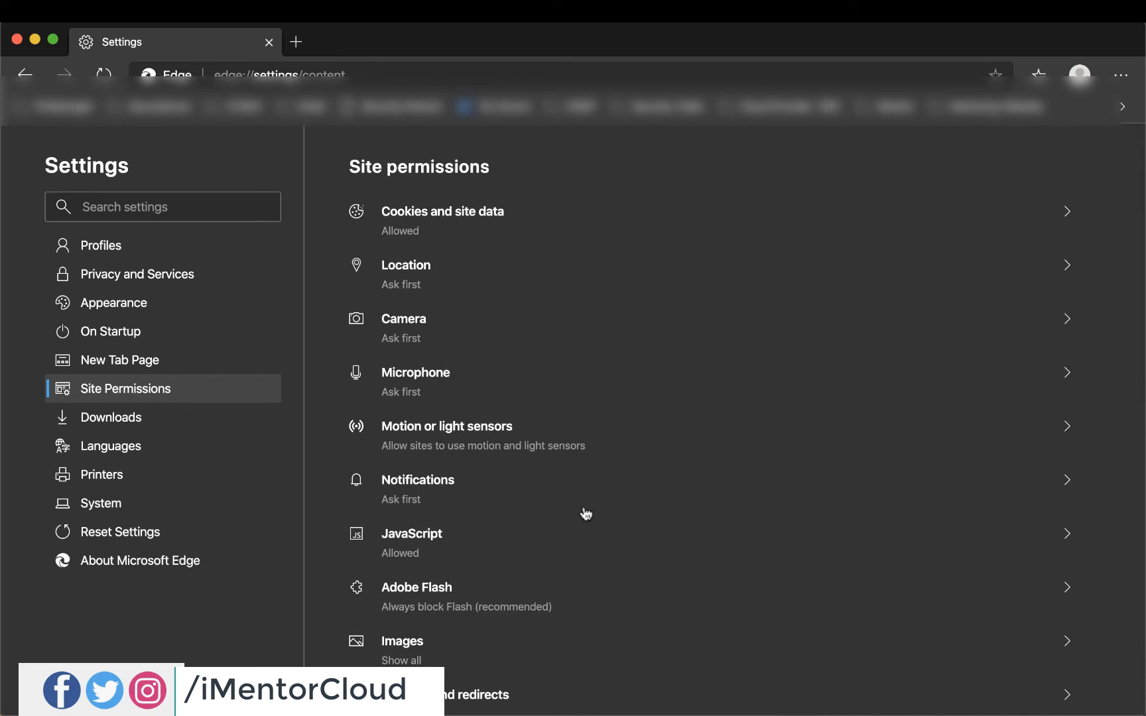
click(468, 290)
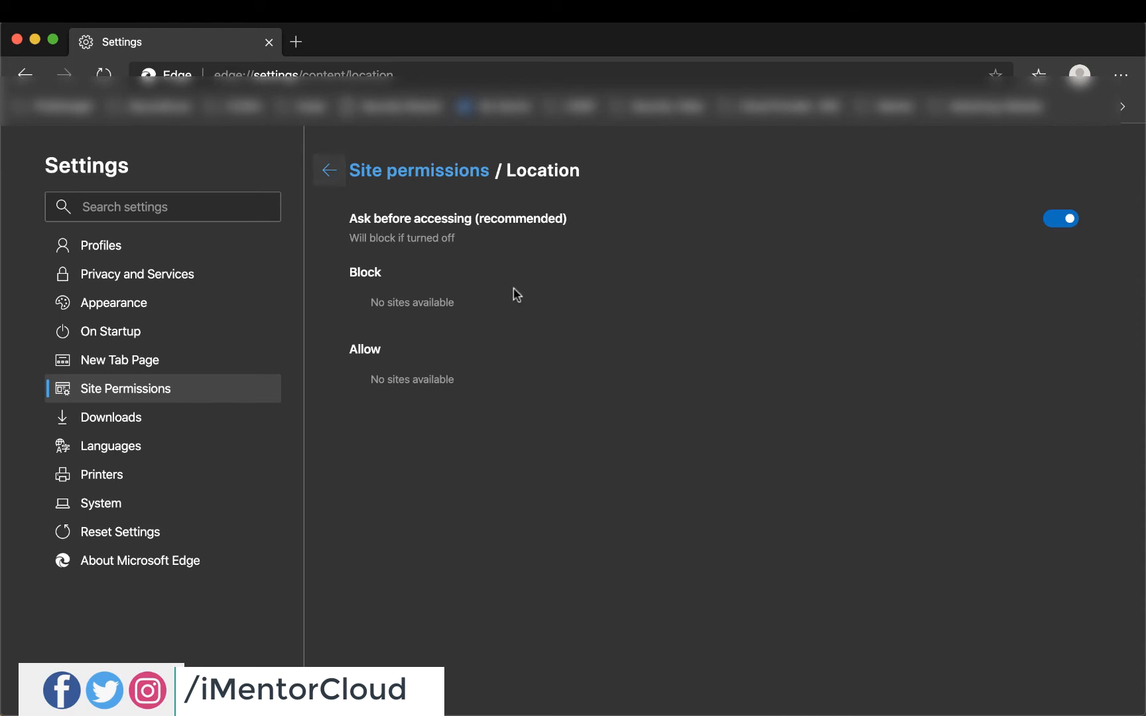
click(1067, 223)
click(1067, 223)
click(331, 172)
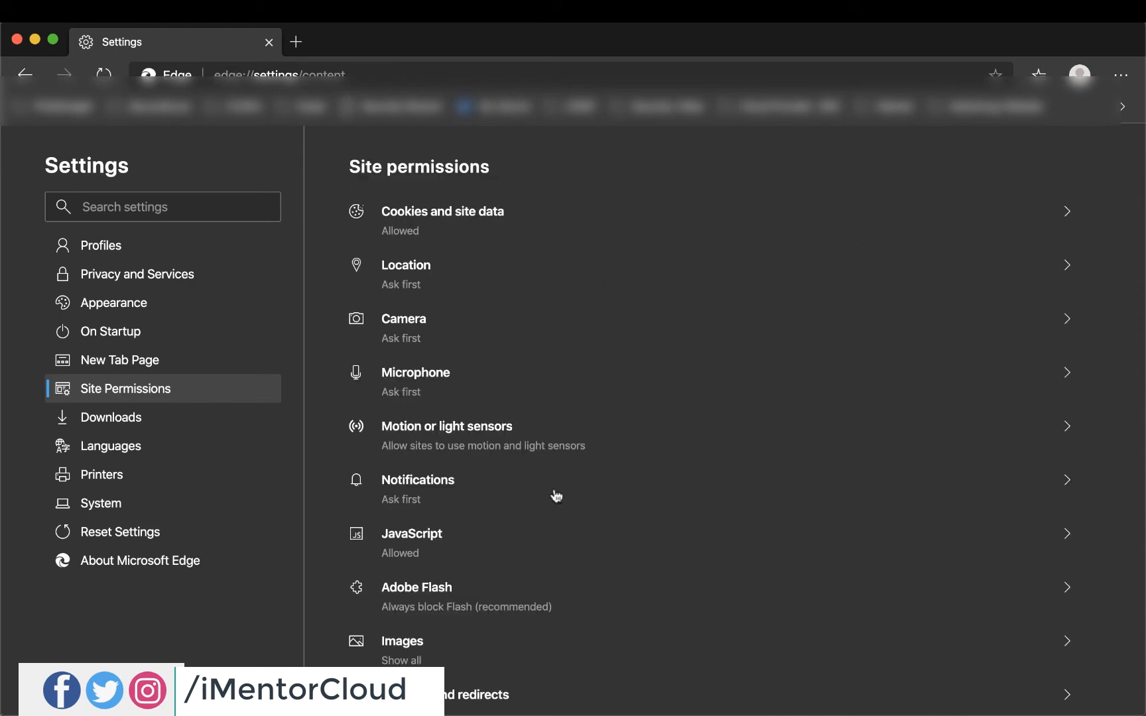
- Open the Downloads settings to review the save location and the option to ask before each download
scroll(555, 496, down, 3)
scroll(555, 496, up, 3)
click(147, 420)
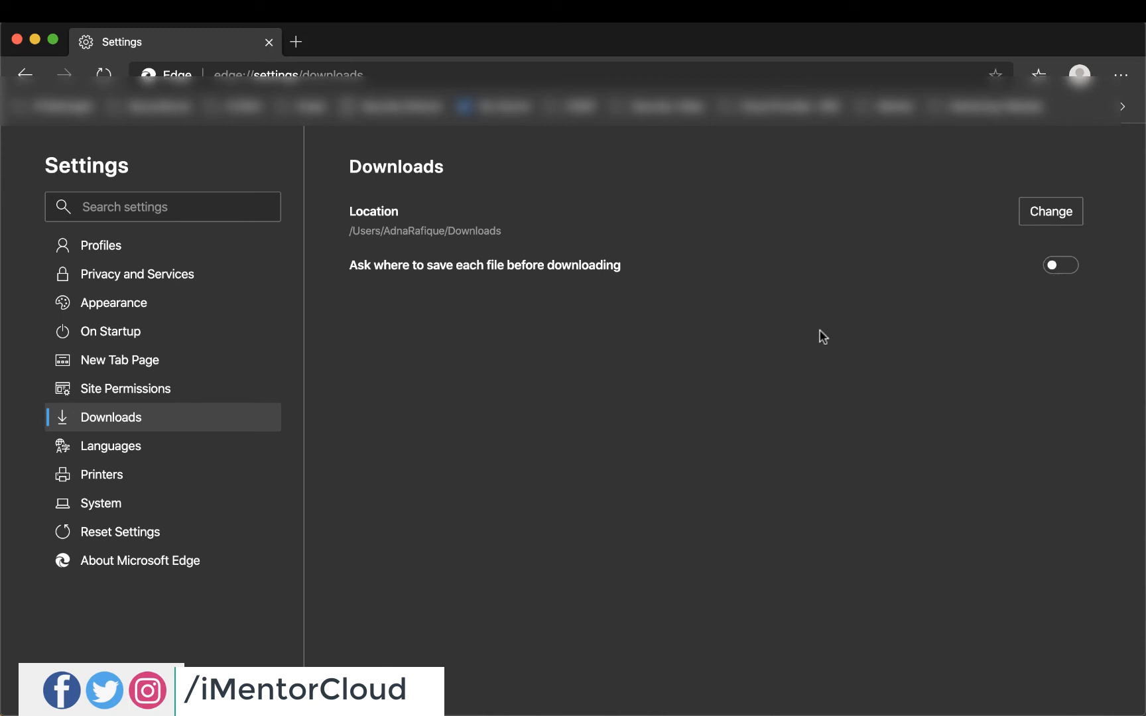
- Examine the Appearance settings and the available font sizes, leaving the font size as it is
click(126, 304)
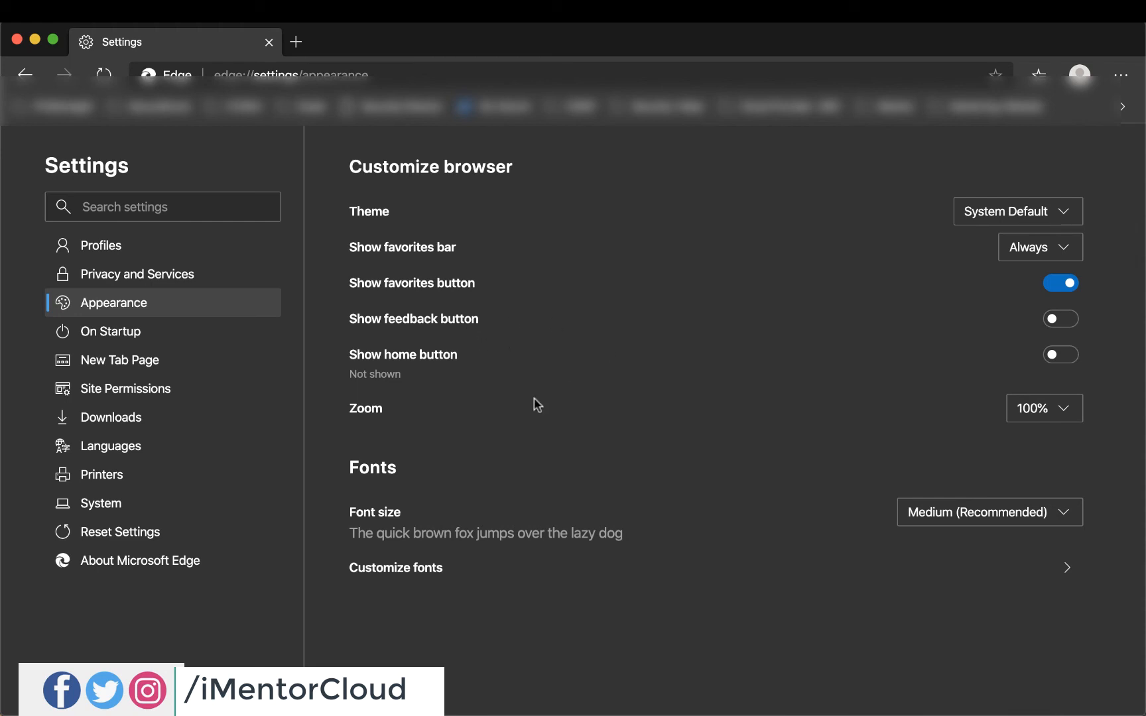
click(1055, 521)
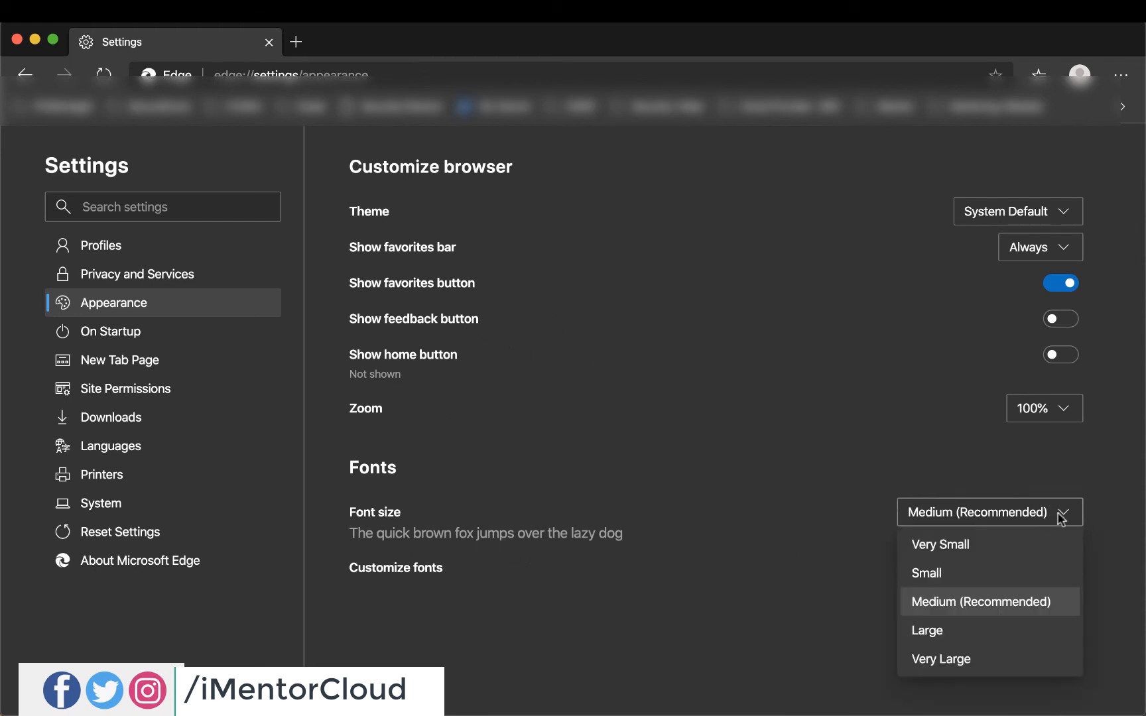
click(1061, 514)
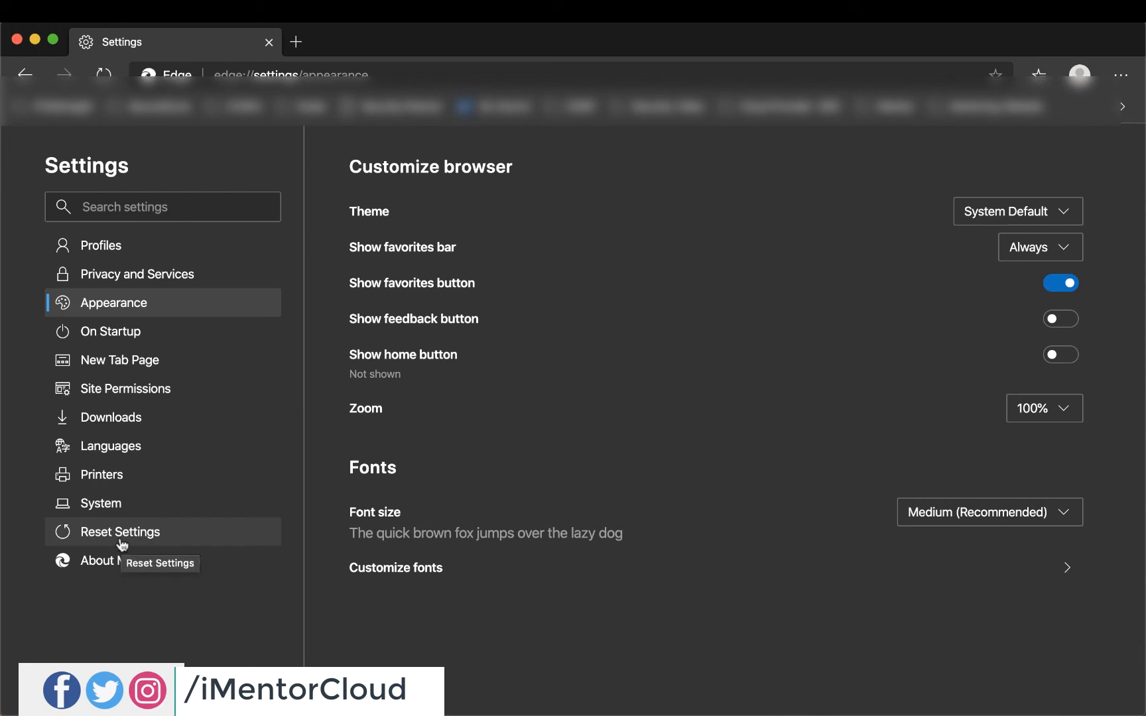
- Examine the build details on the About Microsoft Edge page and view its Chromium link in a new tab
click(103, 571)
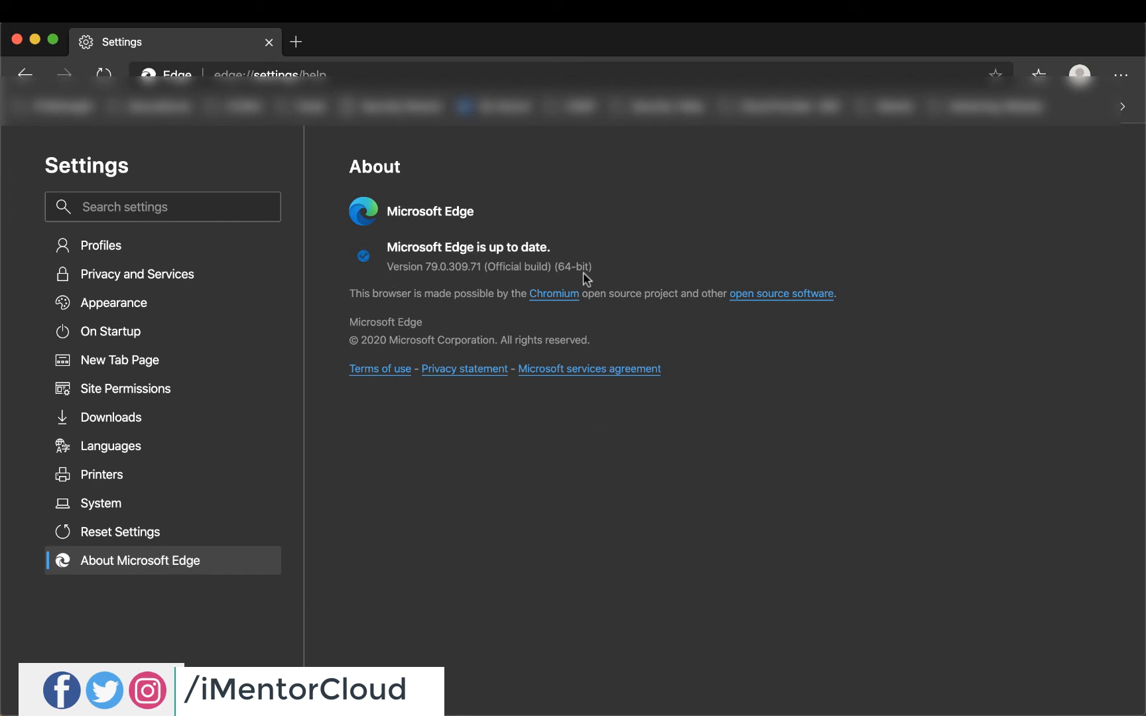
drag(590, 268, 484, 268)
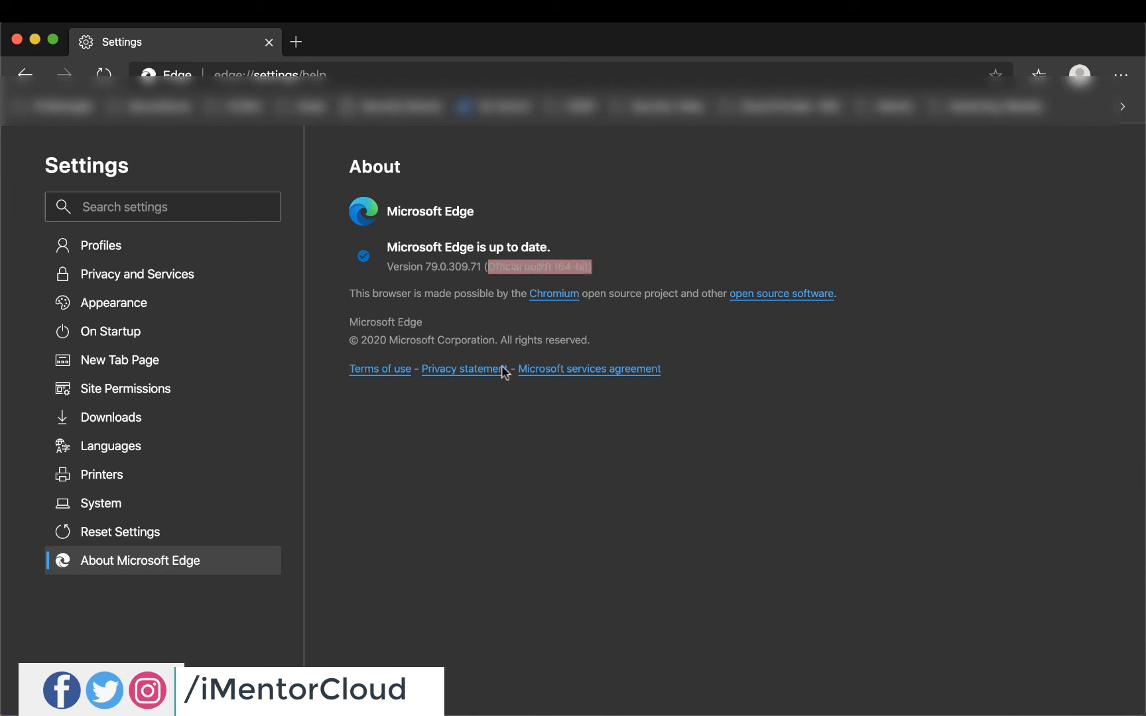
click(509, 262)
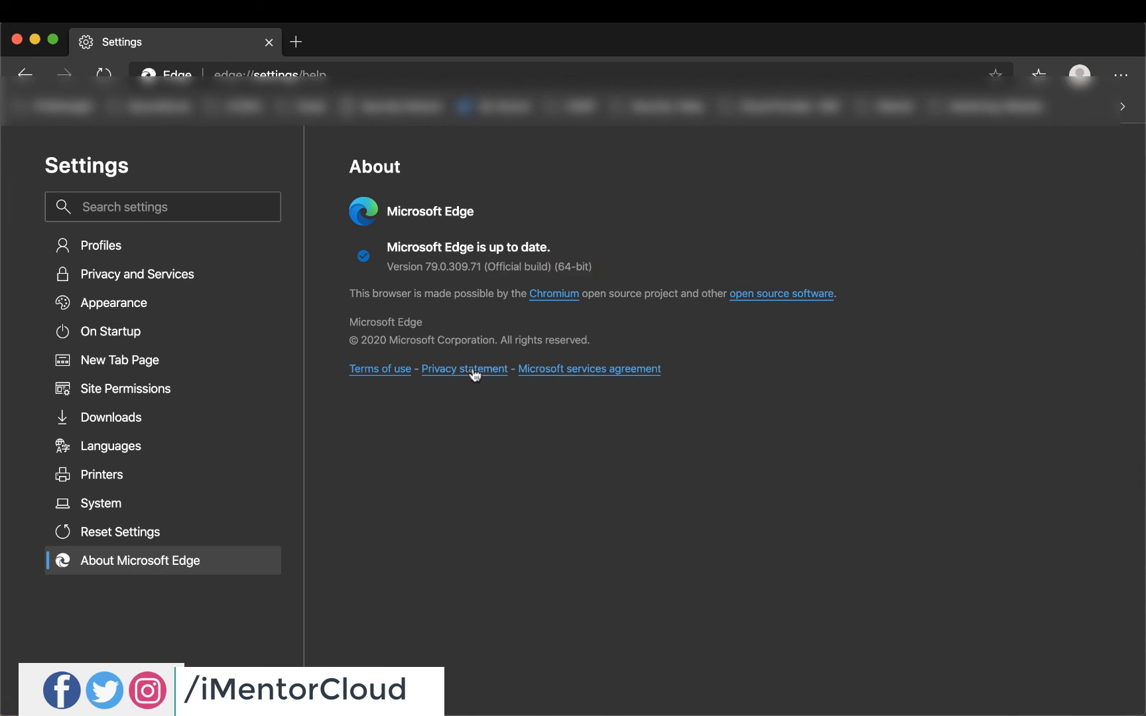
super+click(543, 298)
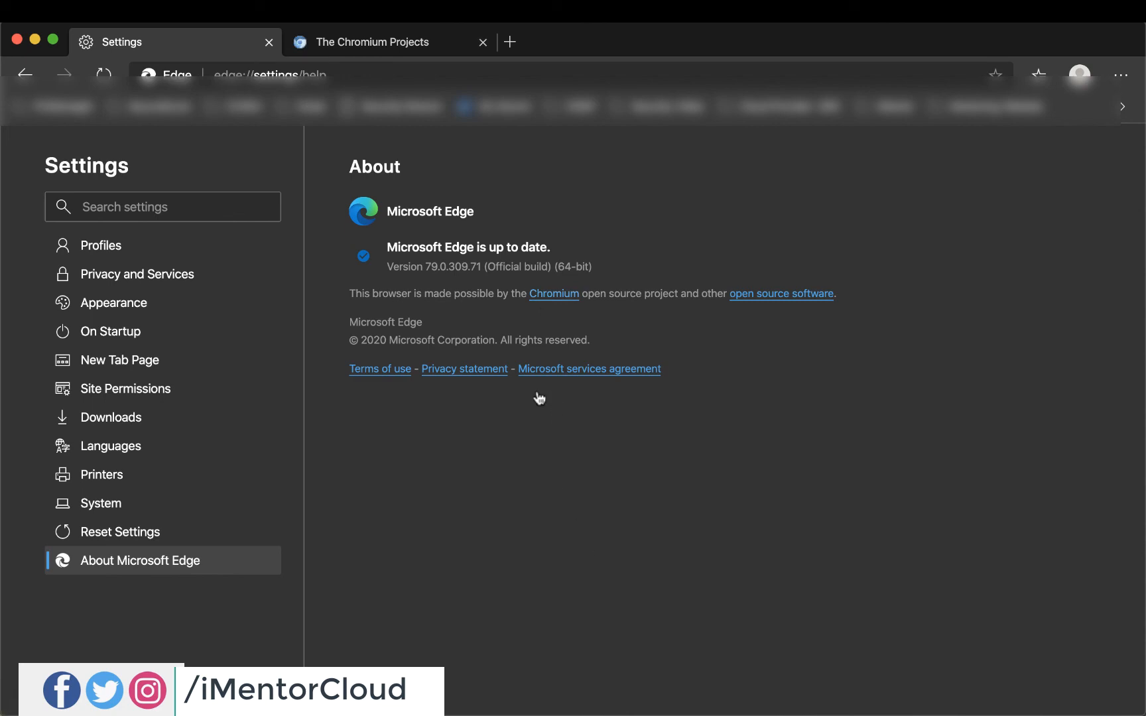
click(360, 42)
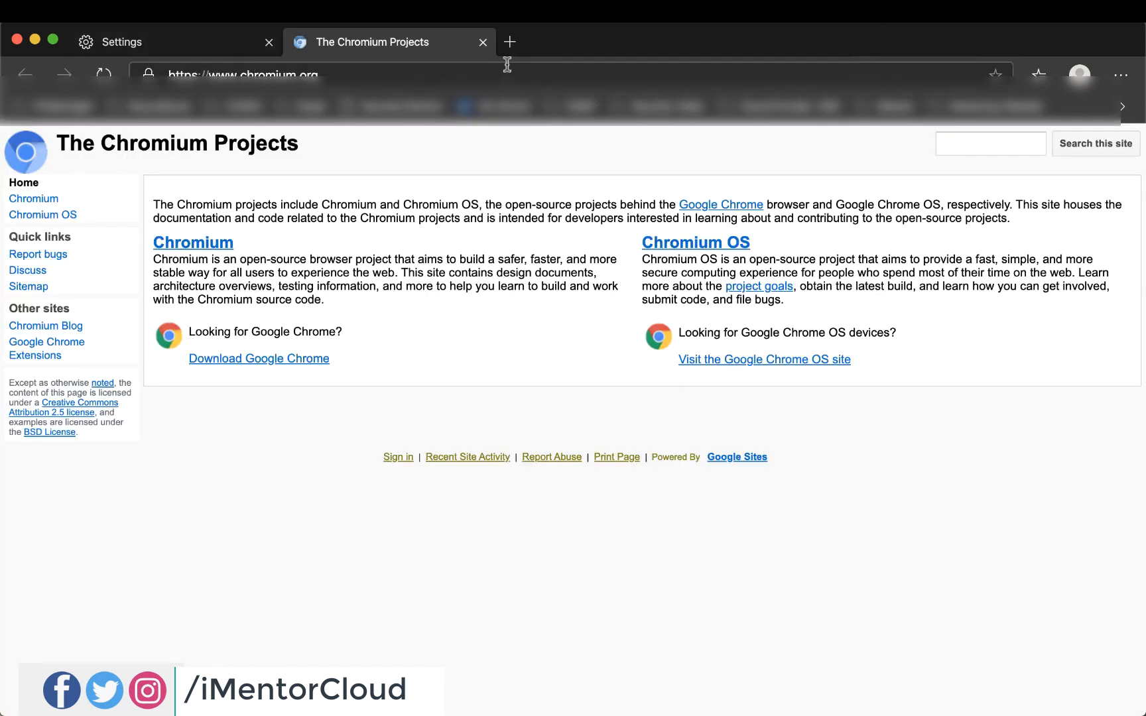
- Open google.com and bing.com, each in its own new tab
click(510, 42)
text(google.com)
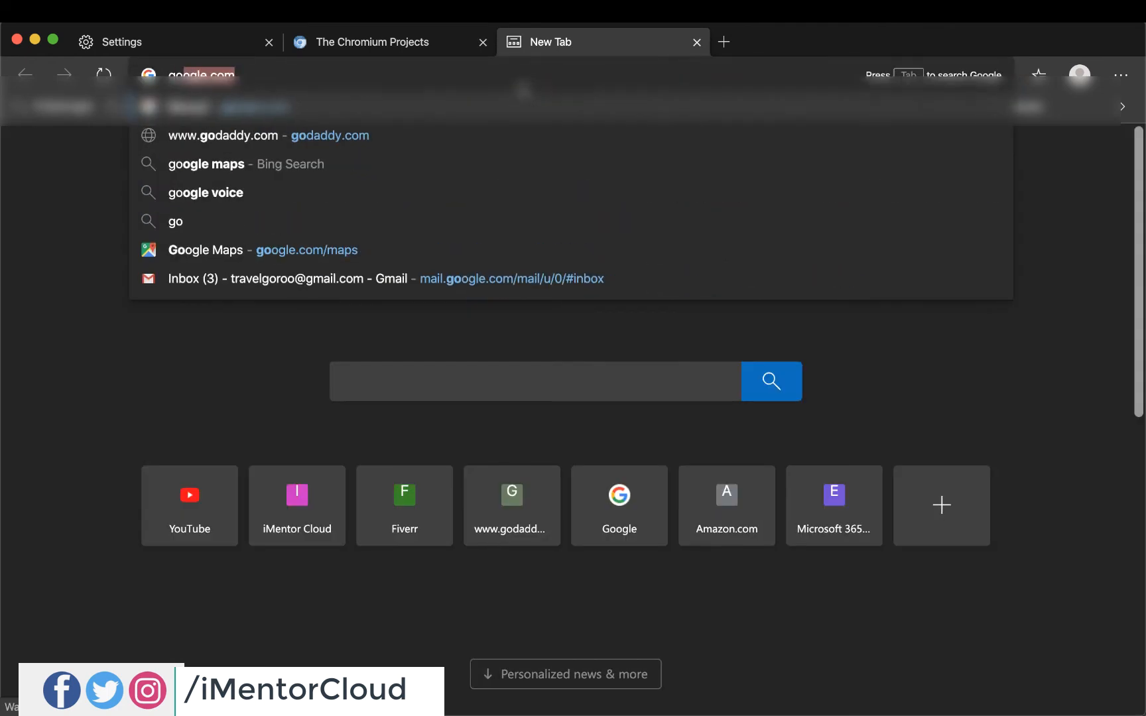
key(Return)
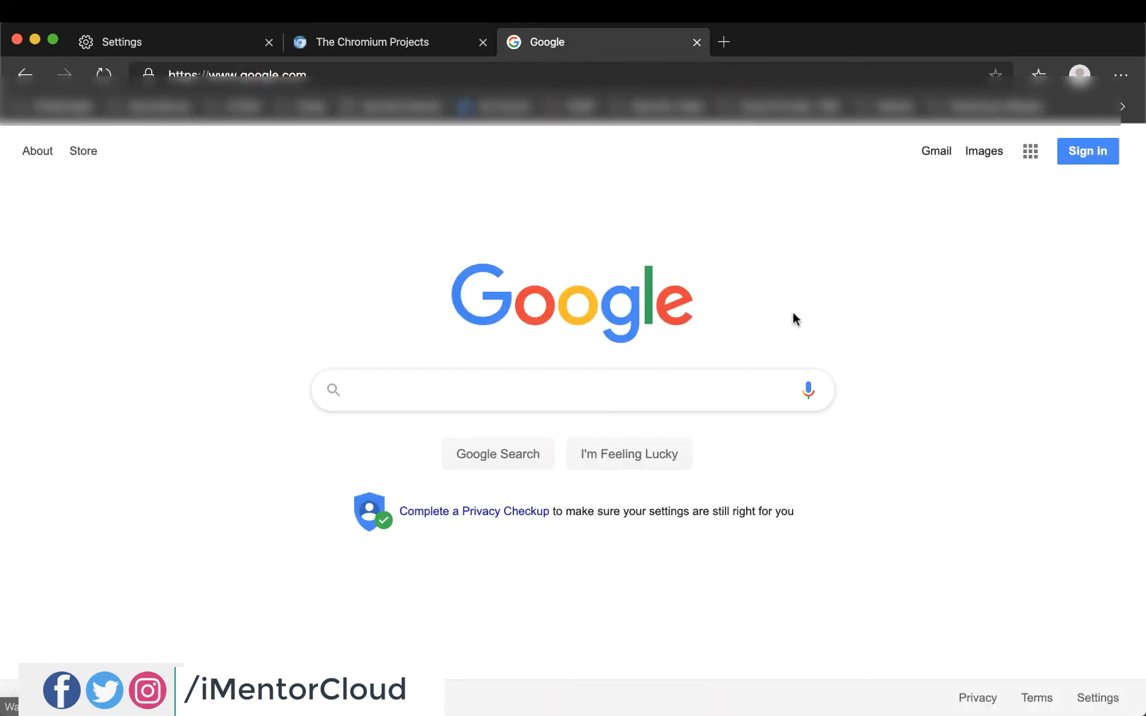
click(723, 41)
text(bing.com)
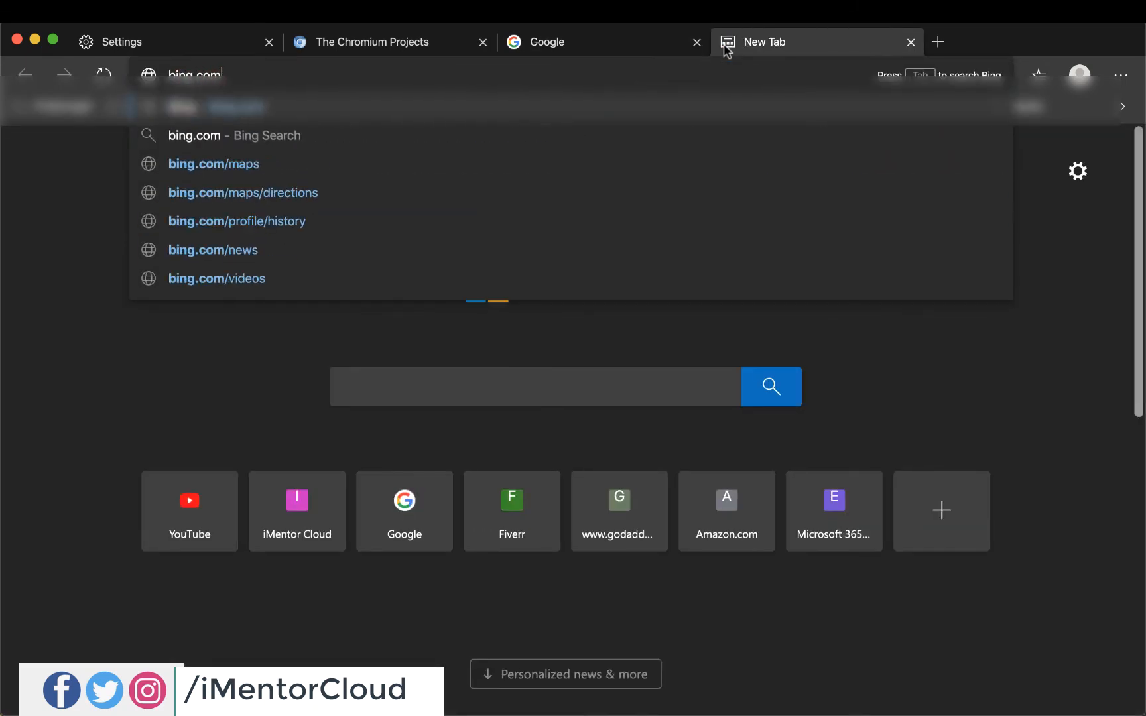
key(Return)
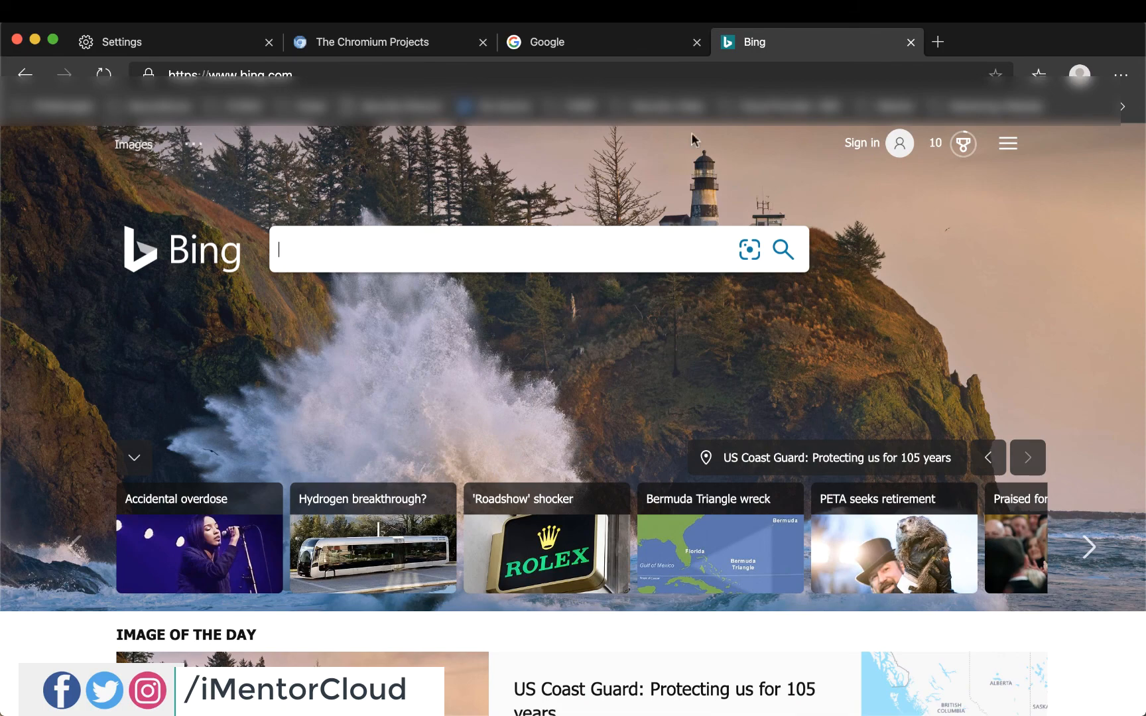
- Compare the Google and Bing tabs and look through the Bing home page
click(637, 44)
click(767, 50)
scroll(722, 322, down, 10)
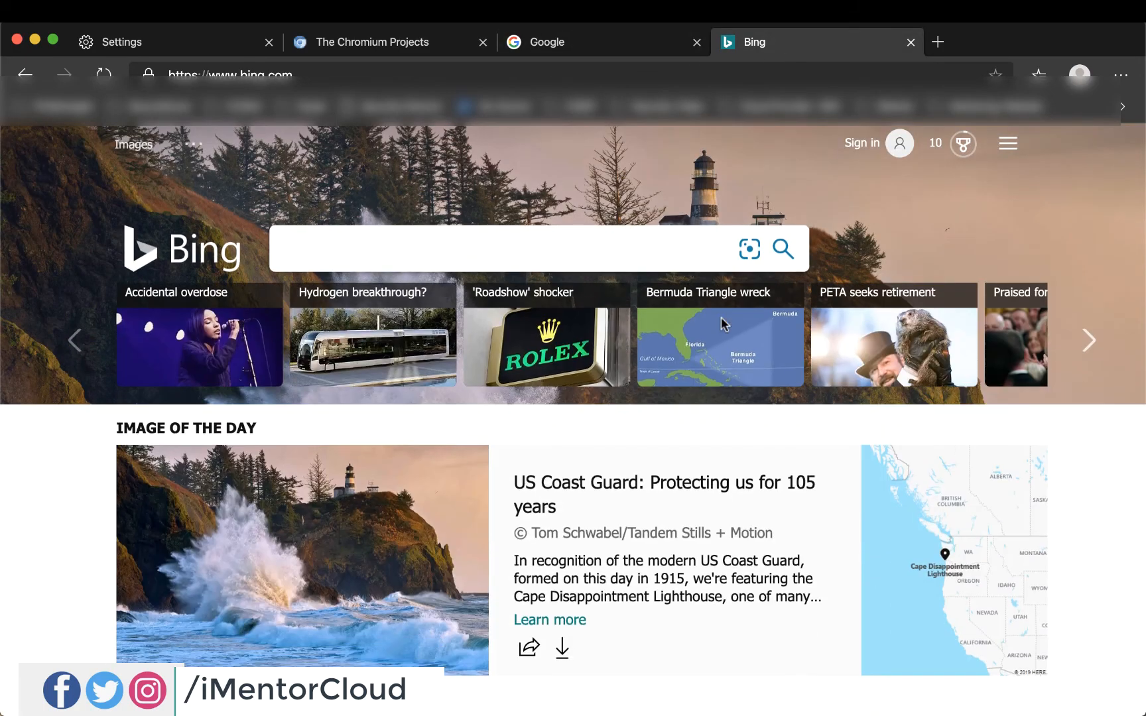
- Open portal.azure.com in a new tab
scroll(722, 321, down, 5)
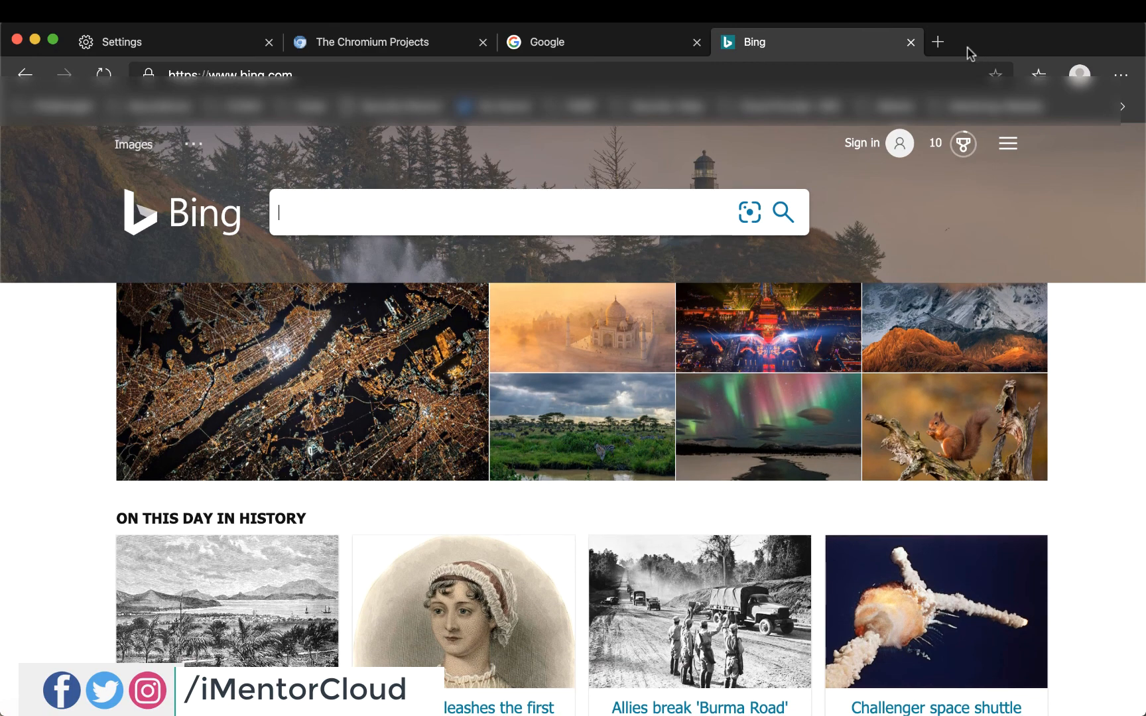
click(937, 41)
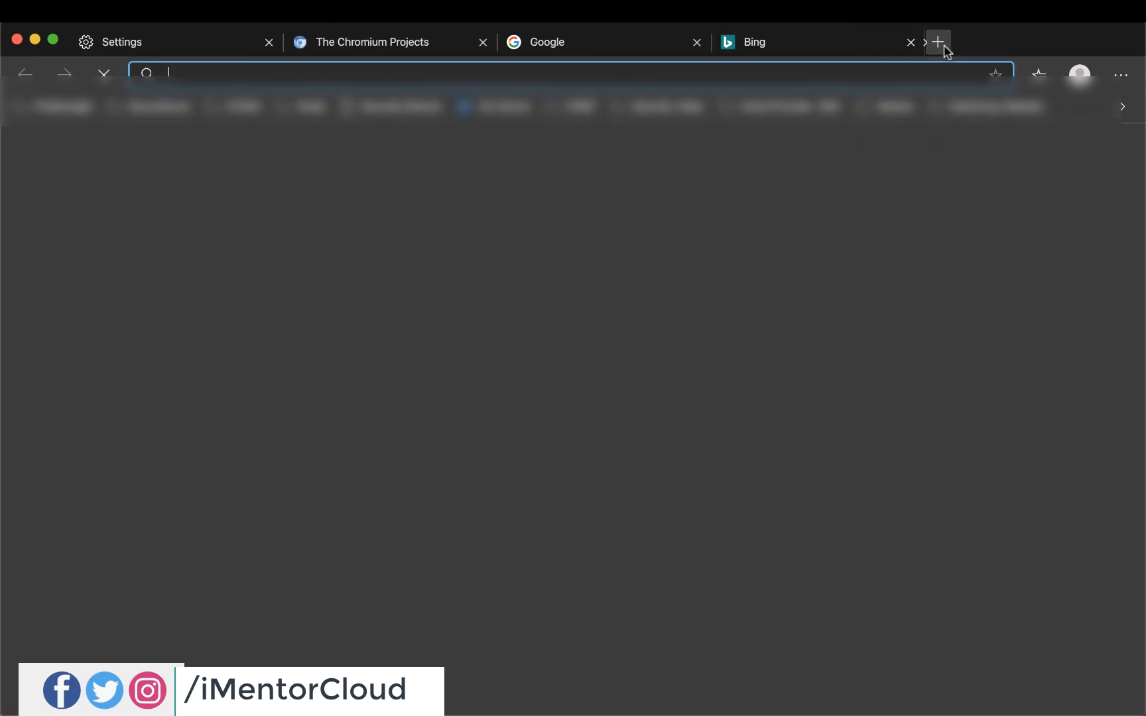
text(portal.azure.com)
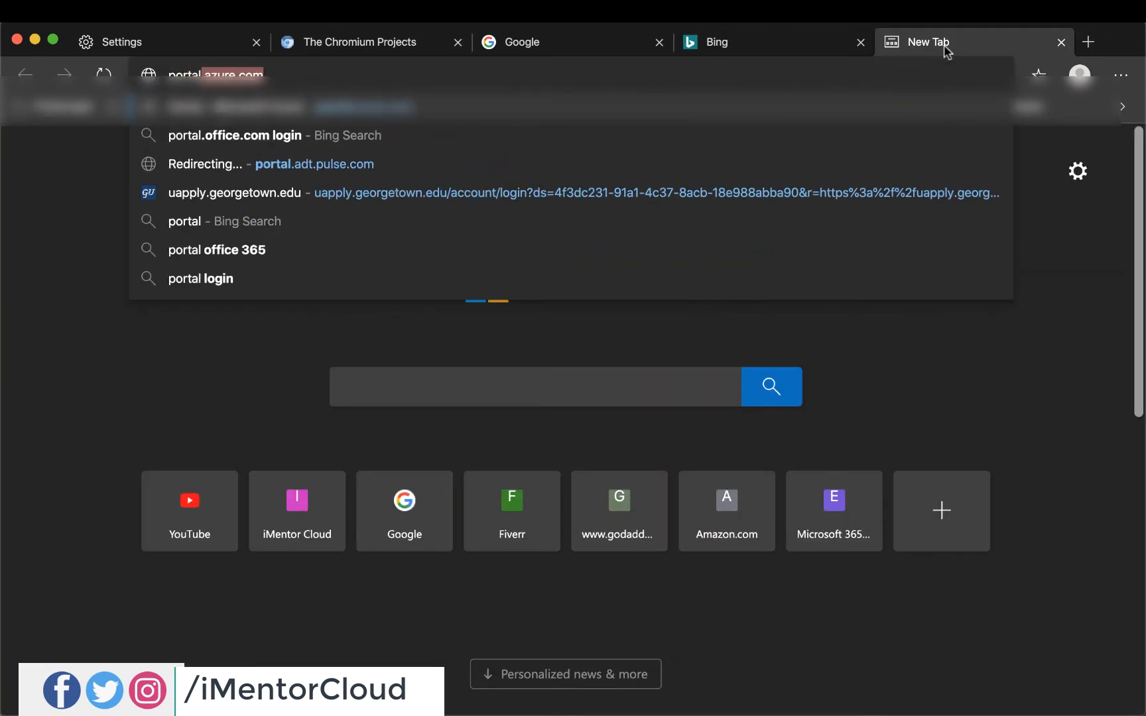
key(Return)
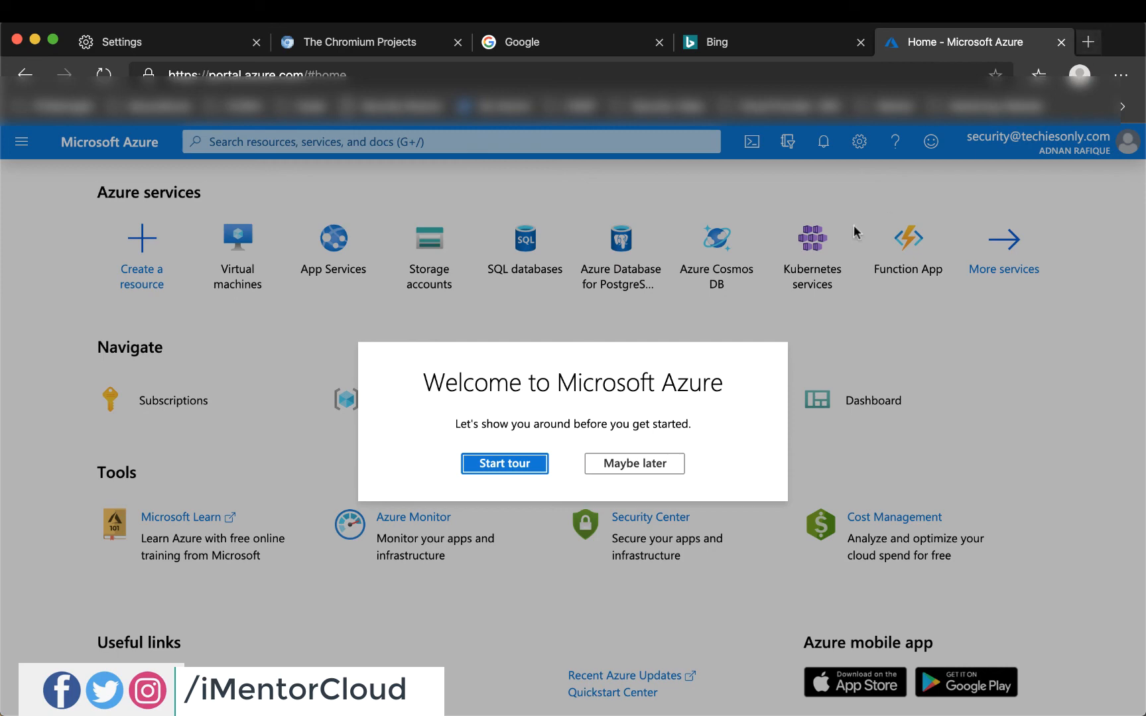
- Return to the browser's Settings and view the Site Permissions page
click(392, 42)
click(174, 48)
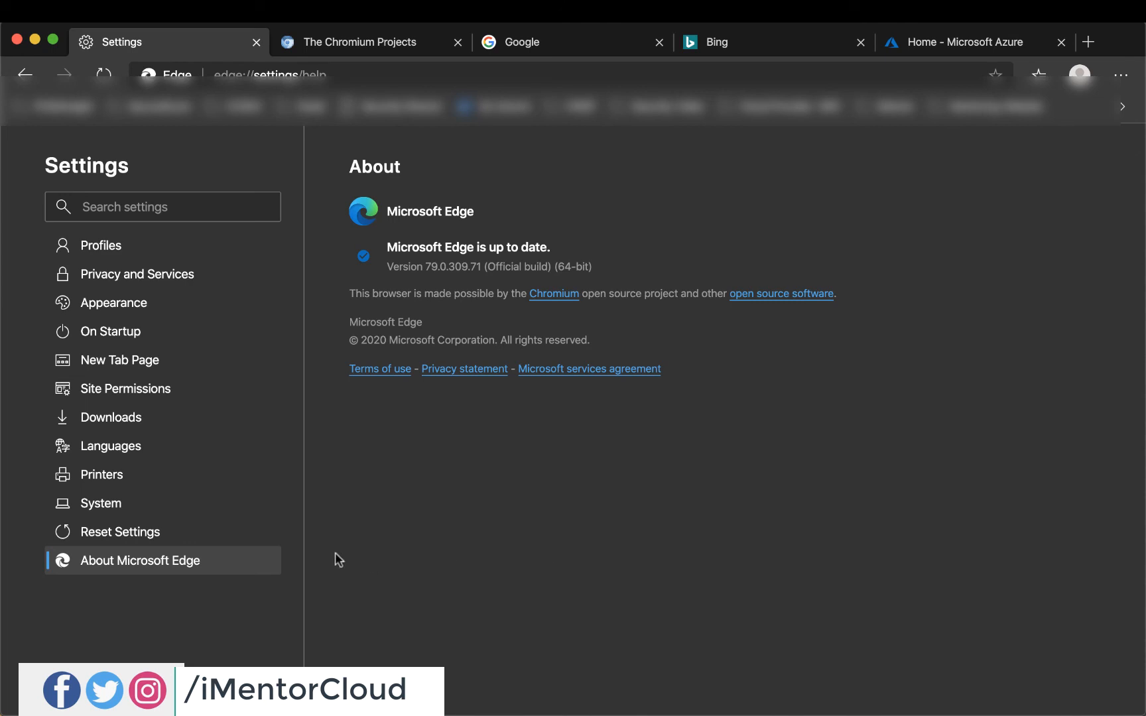
click(125, 388)
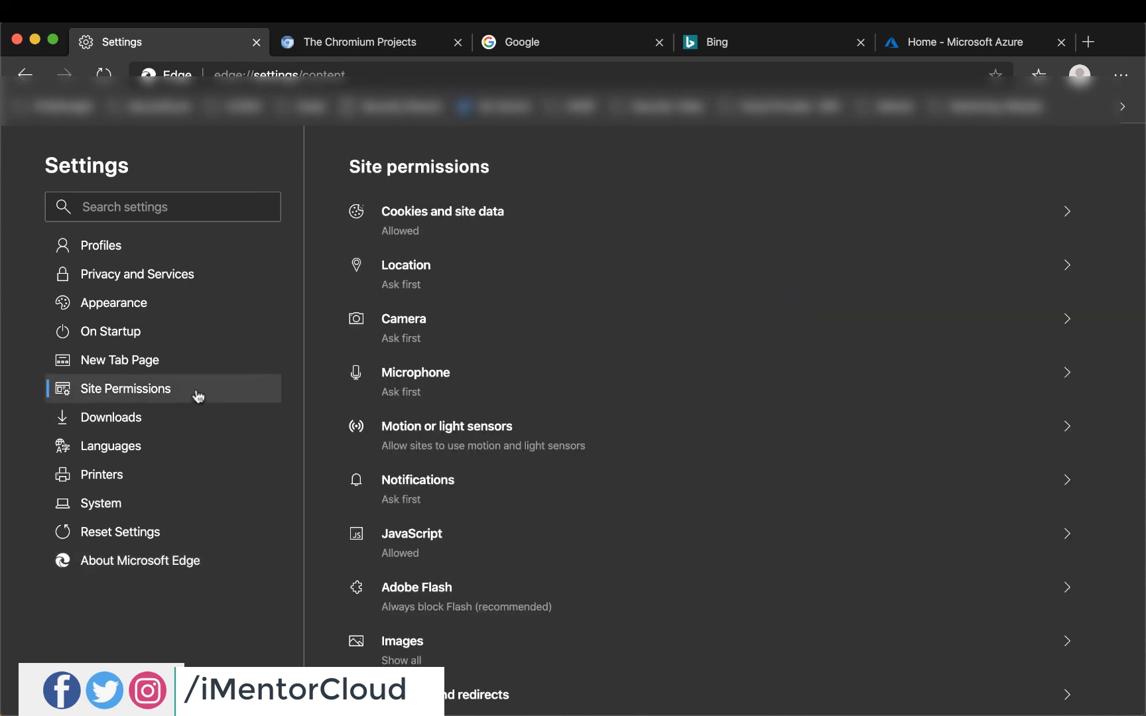